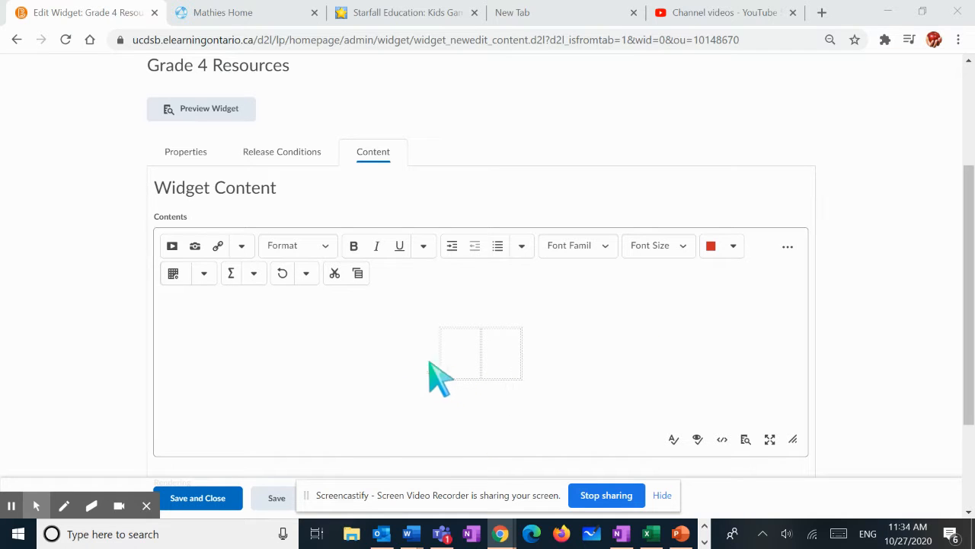
- Look over the Mathies and Starfall websites that the Grade 4 Resources widget will link to
left_click(245, 13)
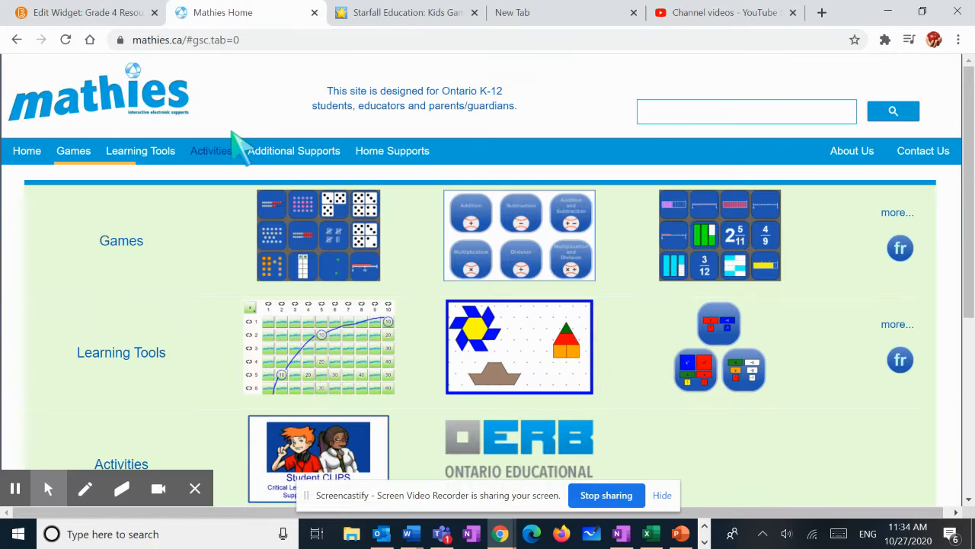
left_click(383, 14)
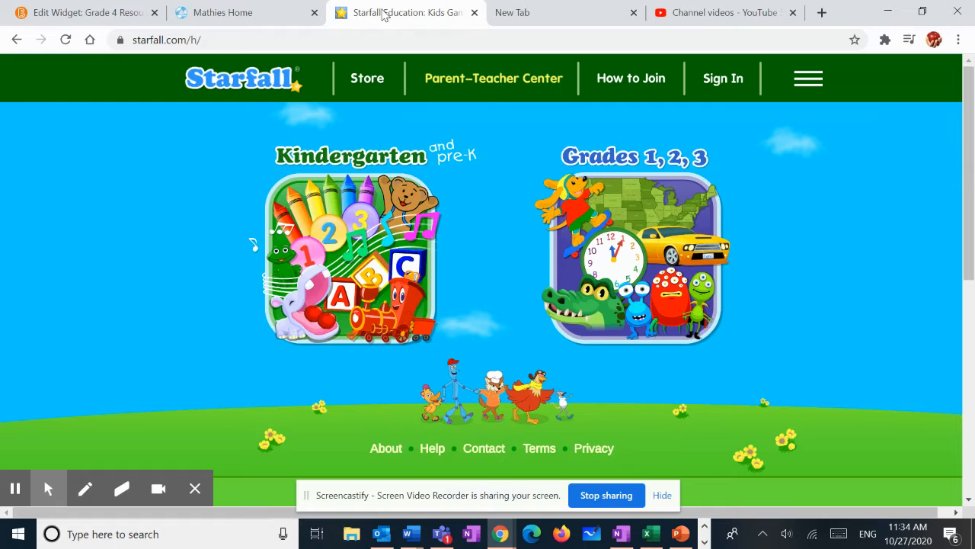
left_click(114, 15)
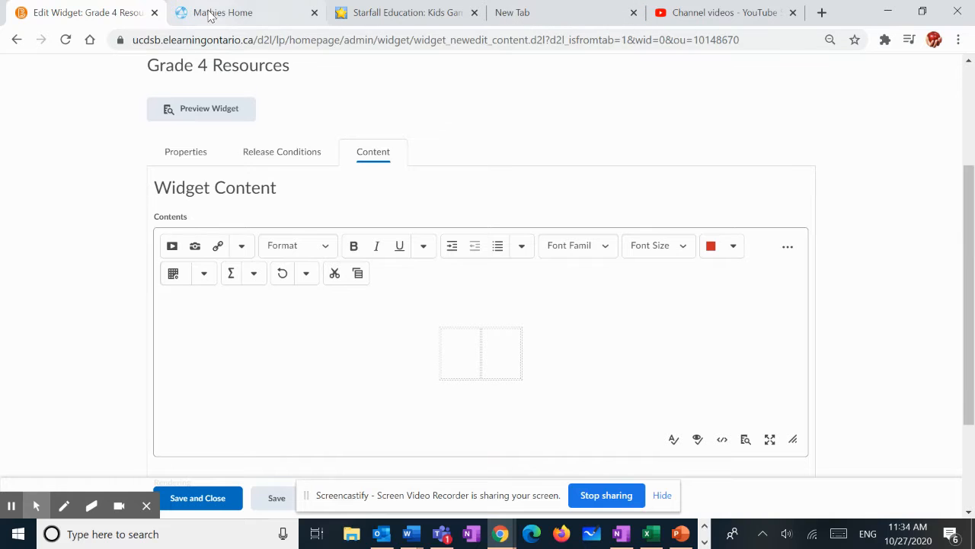
left_click(229, 14)
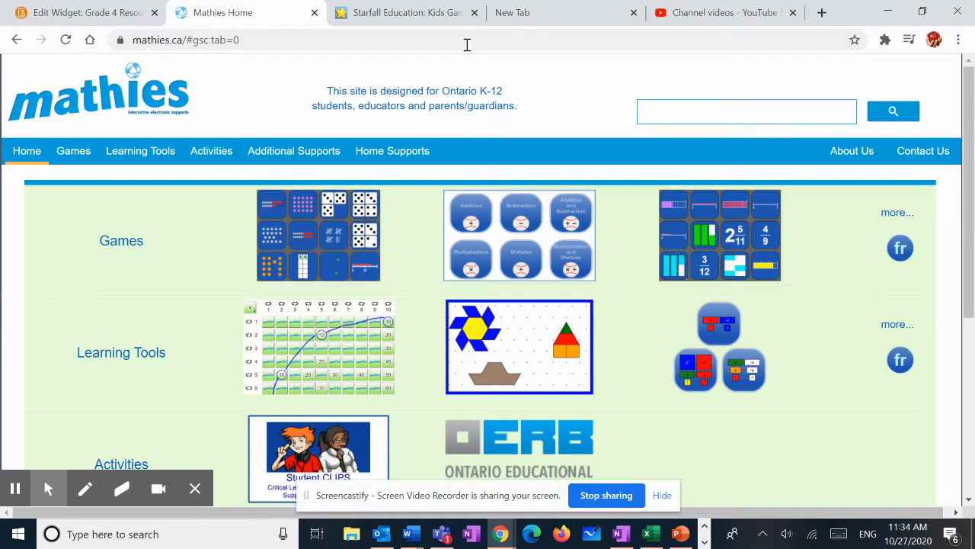
- Search Google Images for "mathies icon" in the empty browser tab
left_click(543, 19)
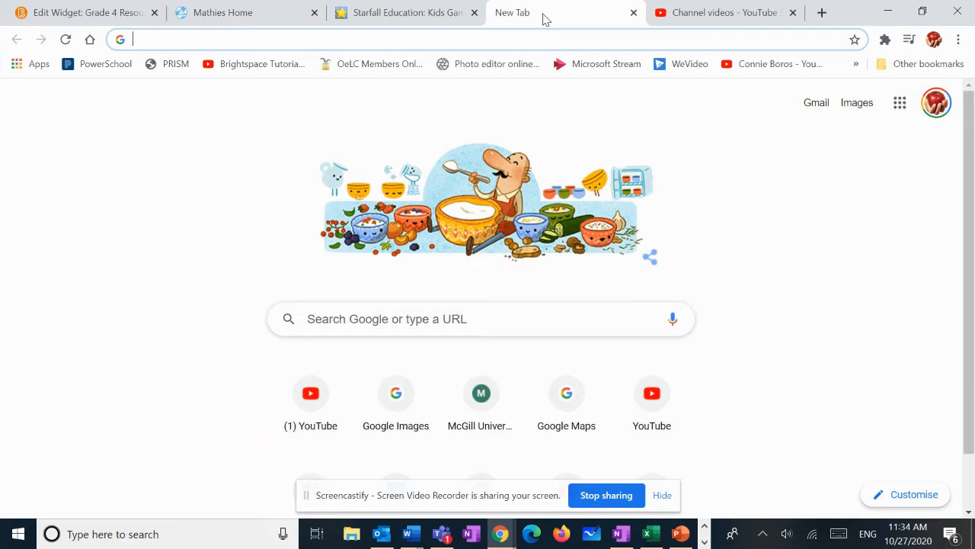
left_click(236, 41)
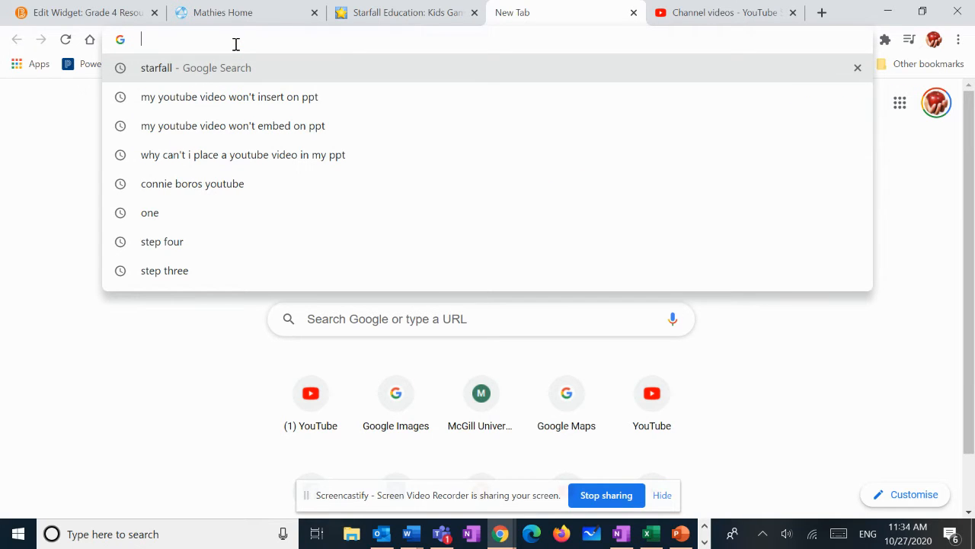
type("mathies icon")
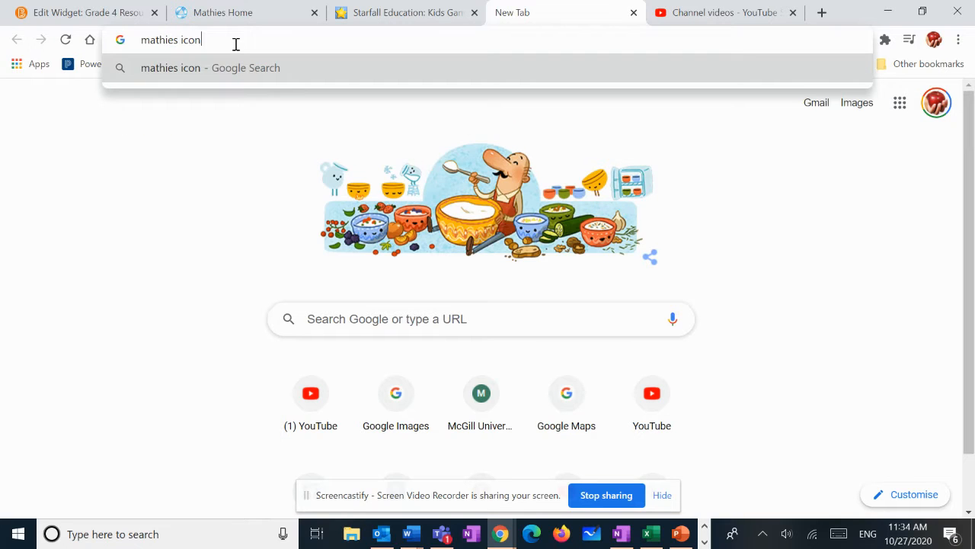
key("Return")
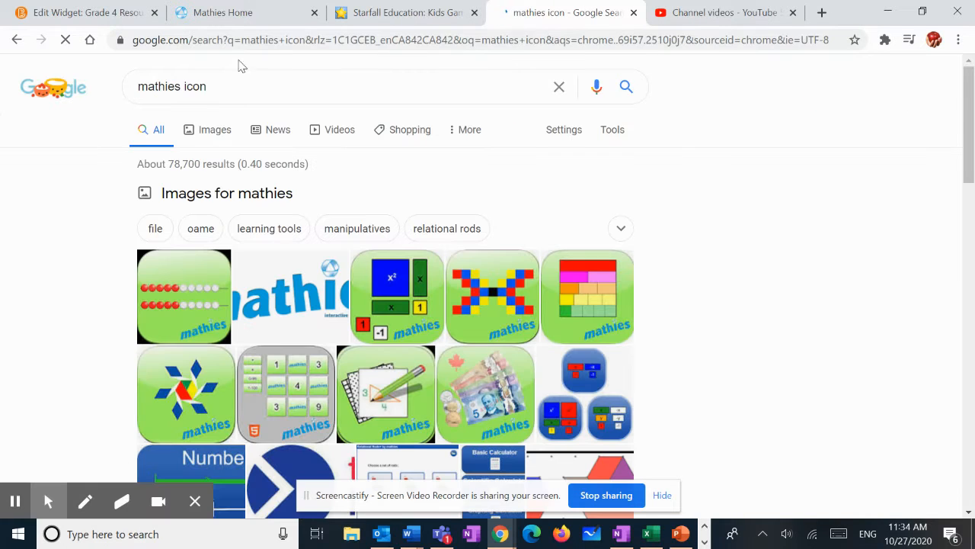
left_click(216, 133)
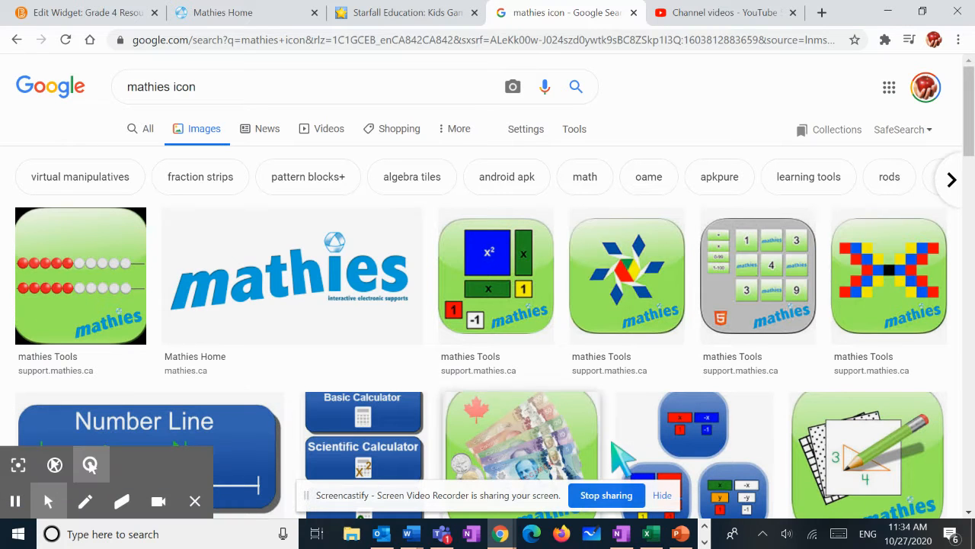
- Open the green algebra-tiles mathies icon from the image results and start saving the image to the computer
scroll(624, 398, "down", 1)
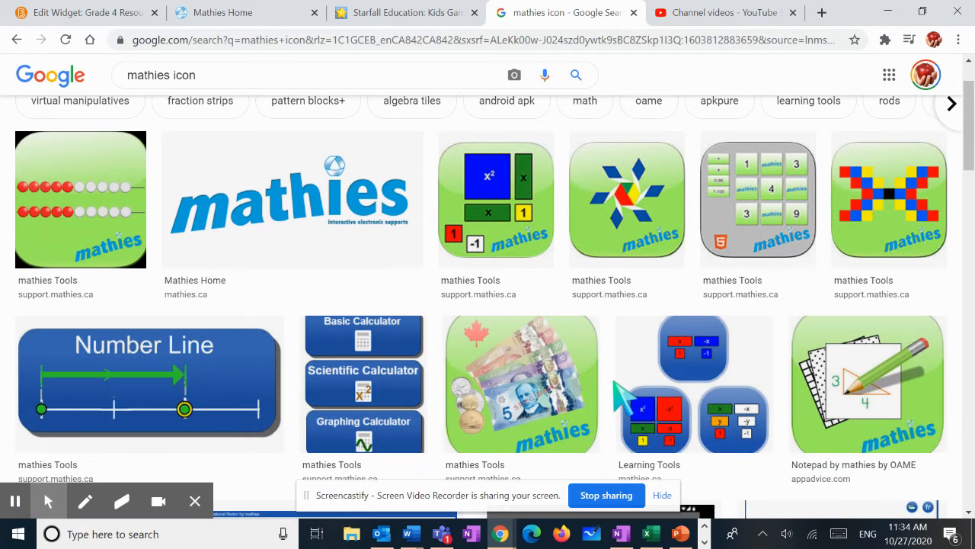
left_click(497, 192)
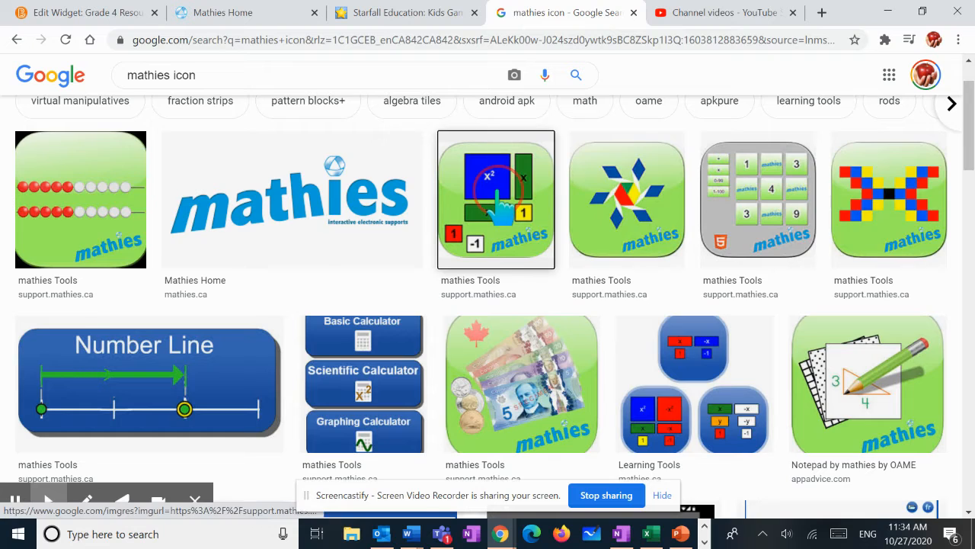
right_click(796, 184)
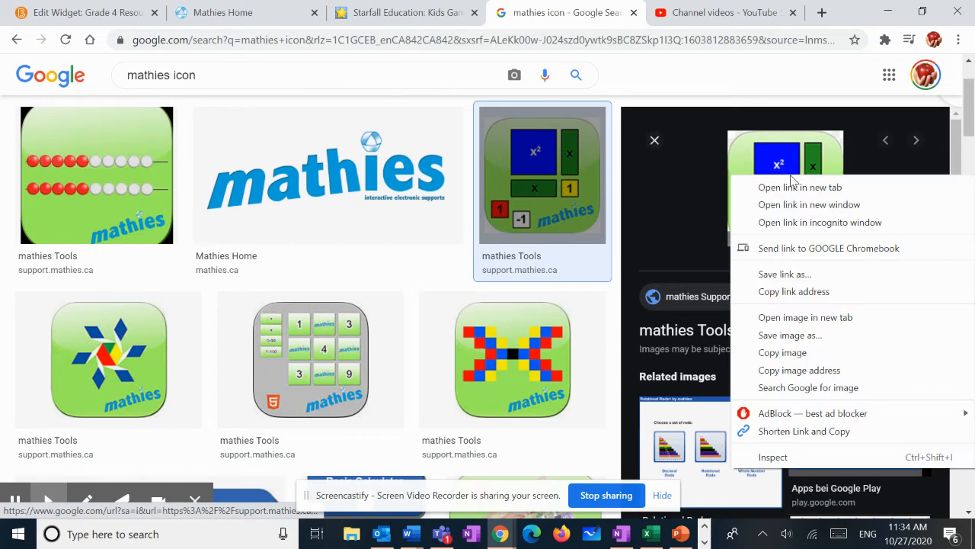
left_click(809, 336)
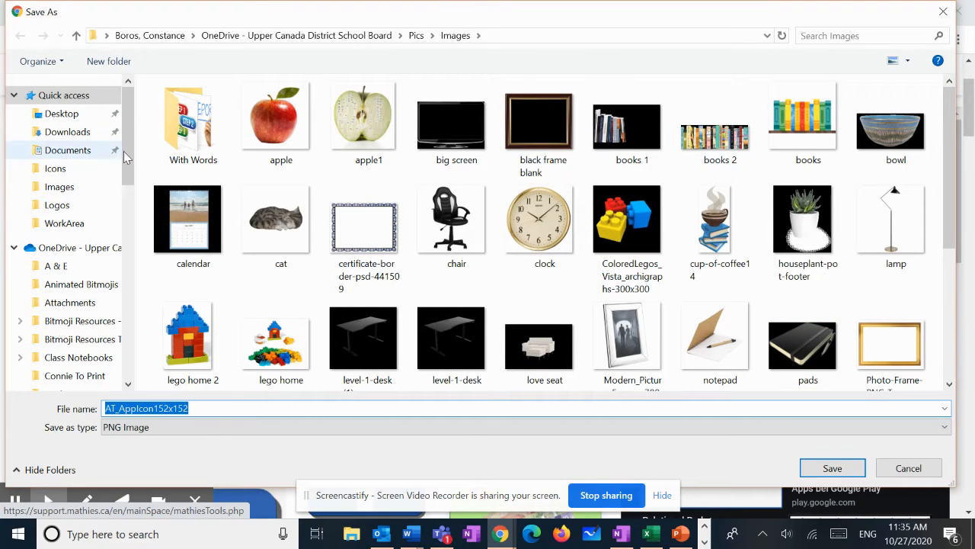
- Save the icon as mathies in the Icons folder inside Pics
left_click_drag(126, 150, 125, 257)
left_click(54, 303)
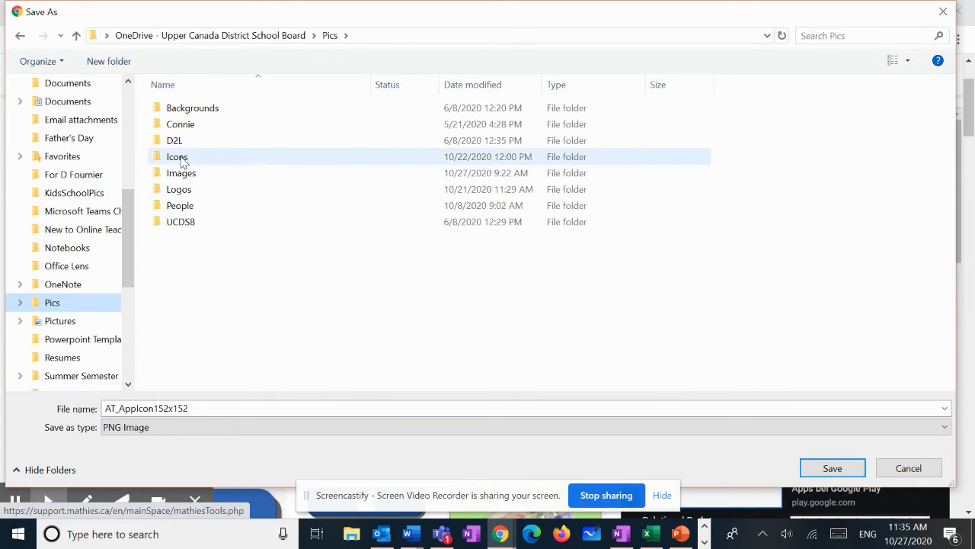
left_click(183, 161)
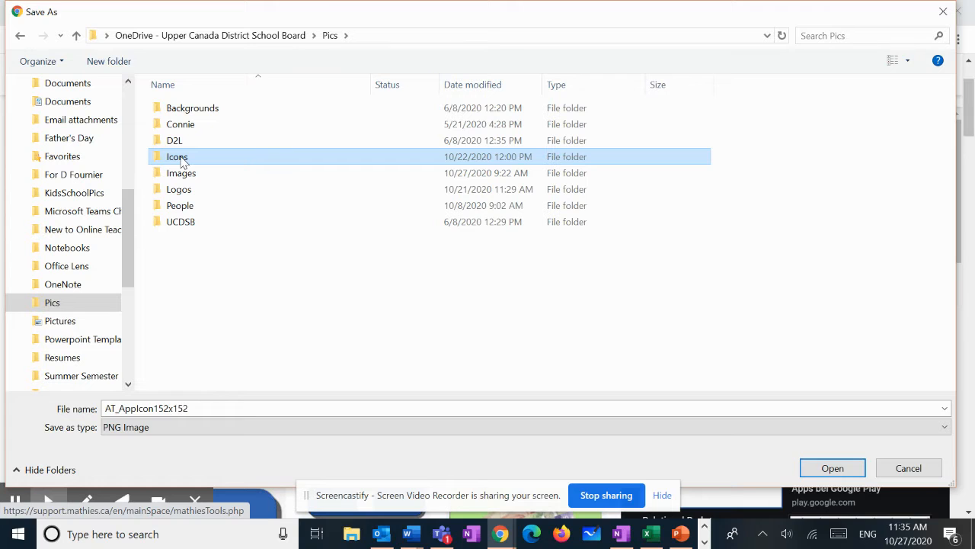
double_click(183, 158)
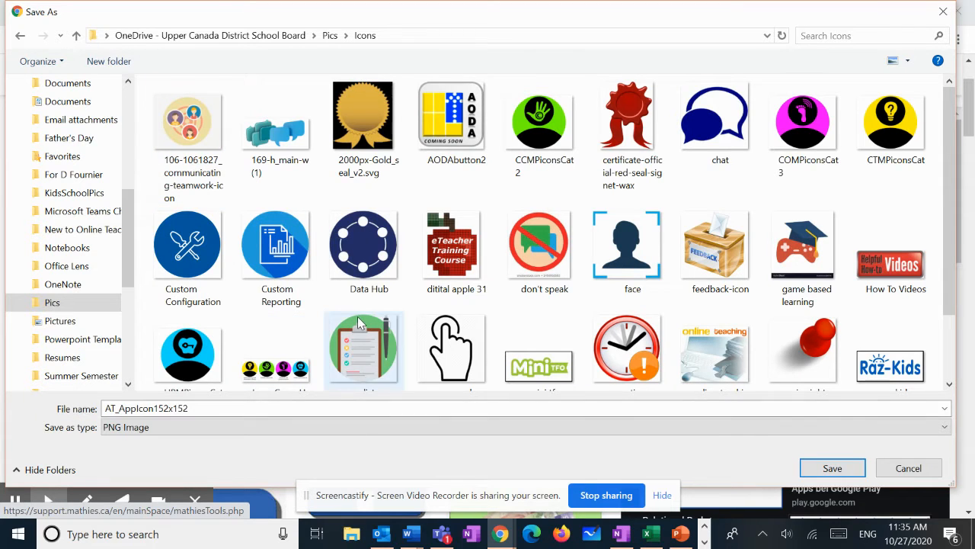
scroll(360, 322, "down", 2)
double_click(172, 410)
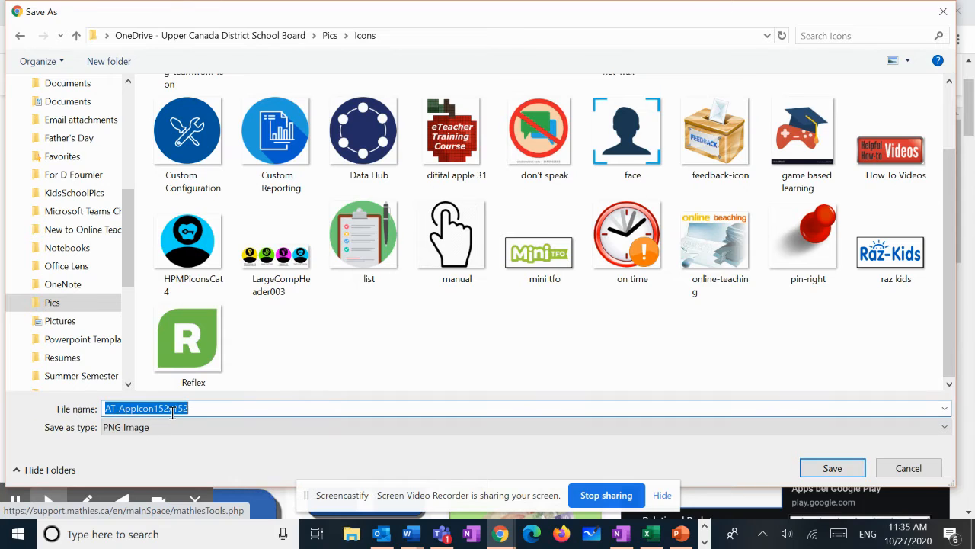
type("mathies")
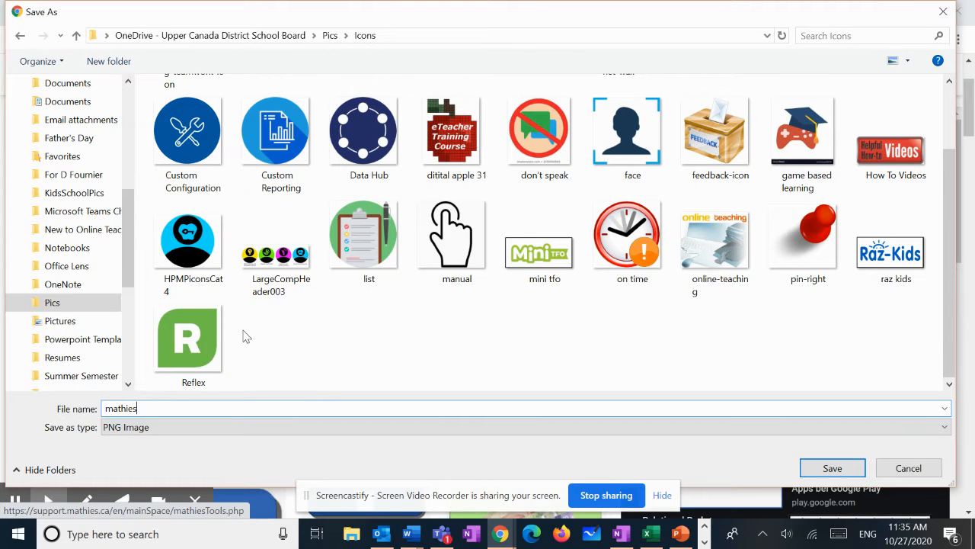
left_click(833, 467)
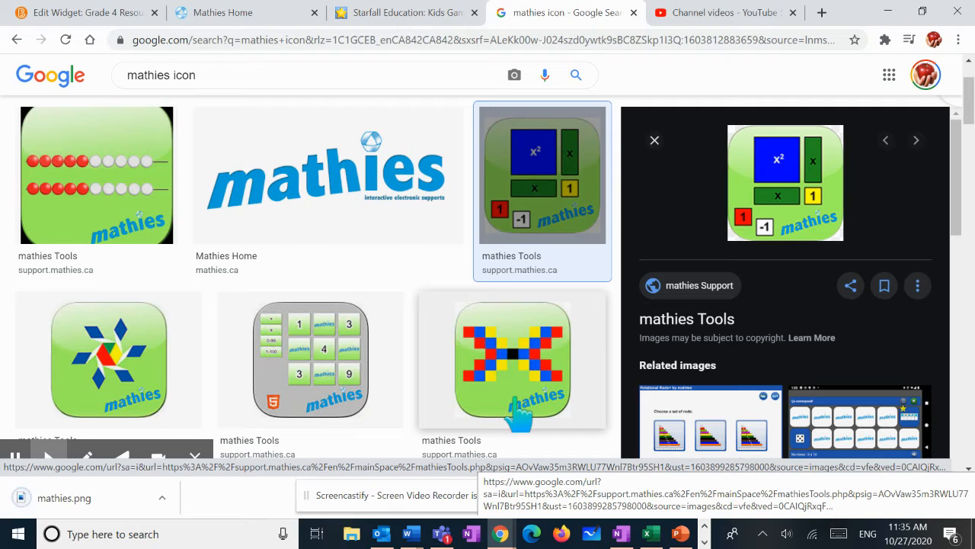
- Change the image search to "starfall icon" and run it
left_click(383, 15)
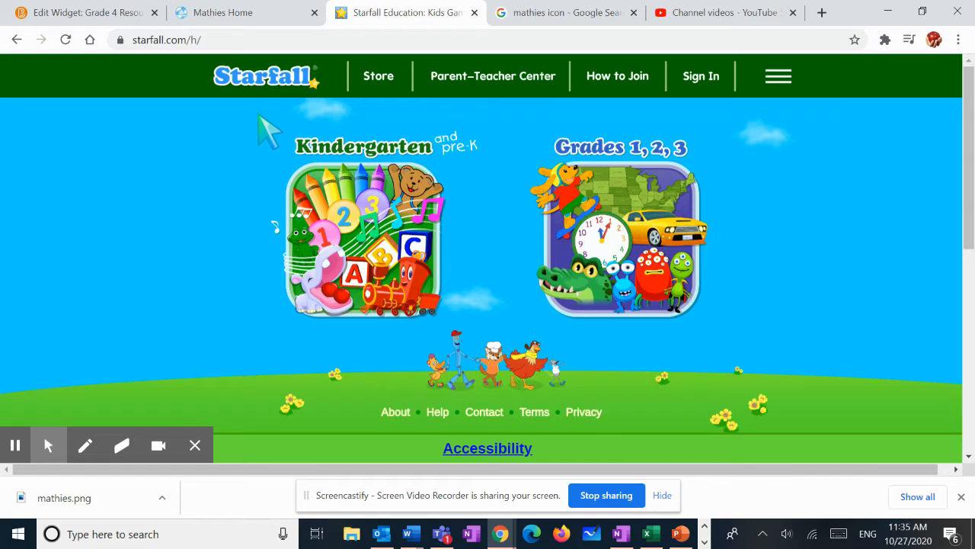
left_click(568, 14)
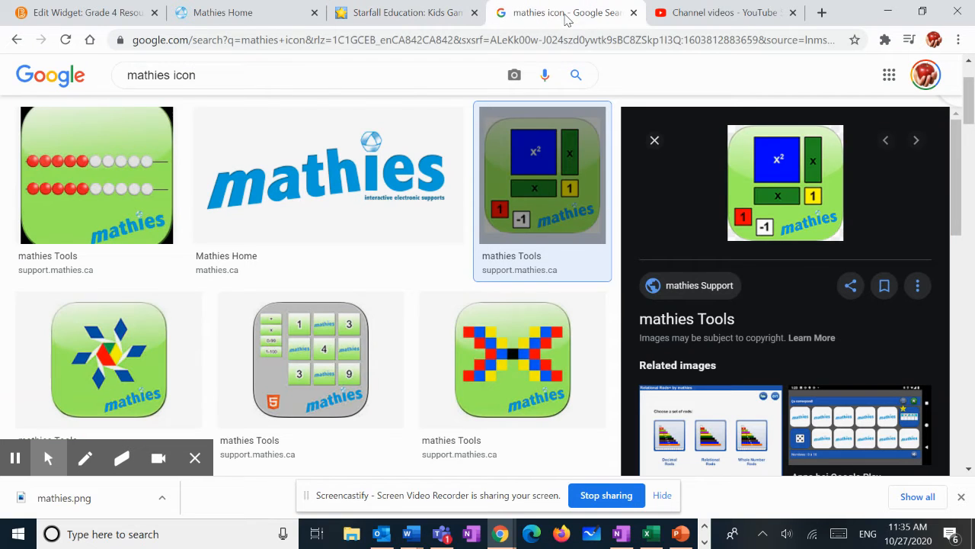
left_click(171, 76)
key("BackSpace")
key("BackSpace")
key("BackSpace")
key("BackSpace")
key("BackSpace")
key("BackSpace")
key("BackSpace")
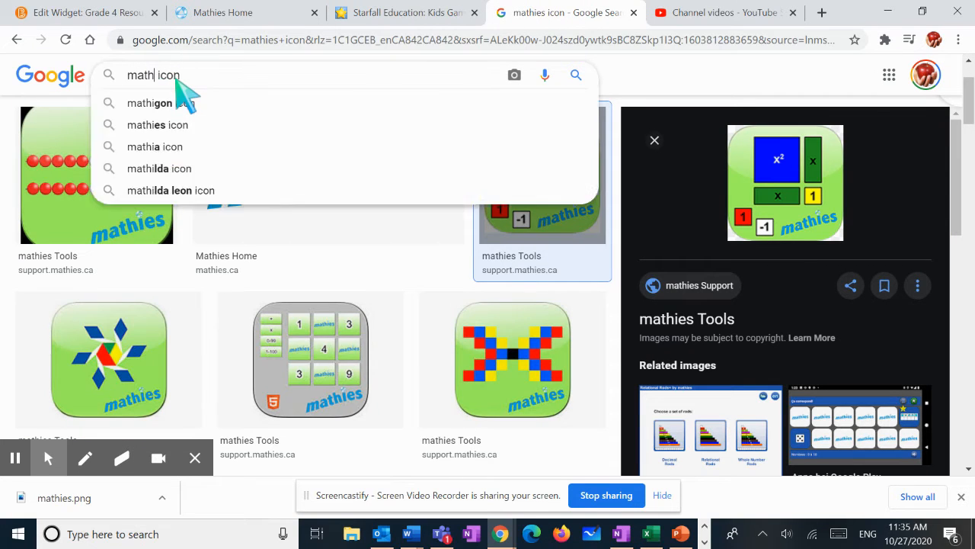
type("star")
type("fall")
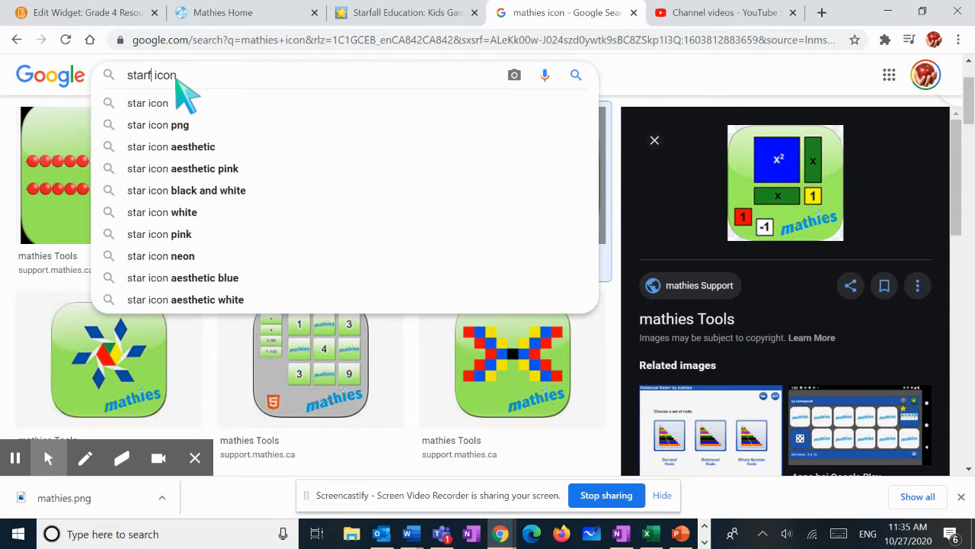
key("Return")
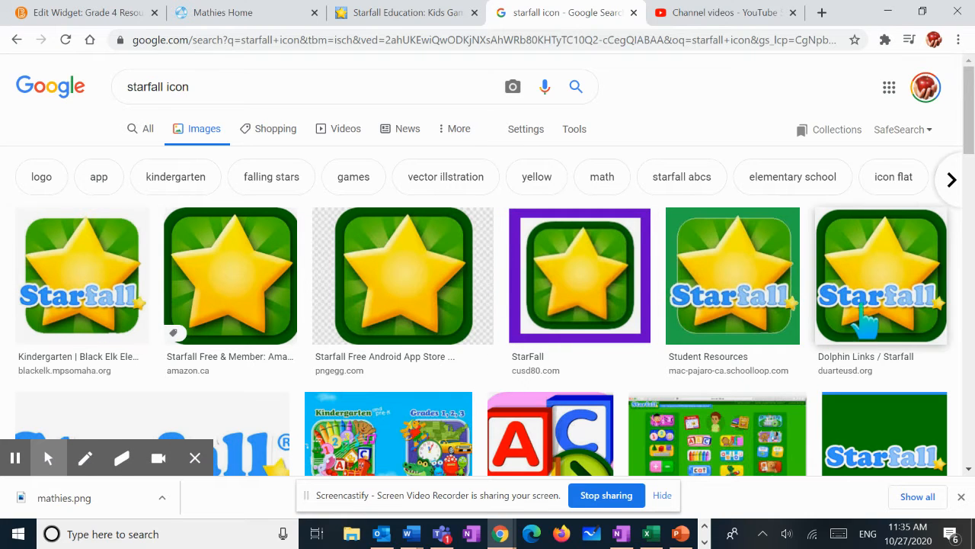
- Save the Dolphin Links / Starfall star icon as starfall in the Icons folder
left_click(865, 301)
left_click(788, 229)
right_click(789, 232)
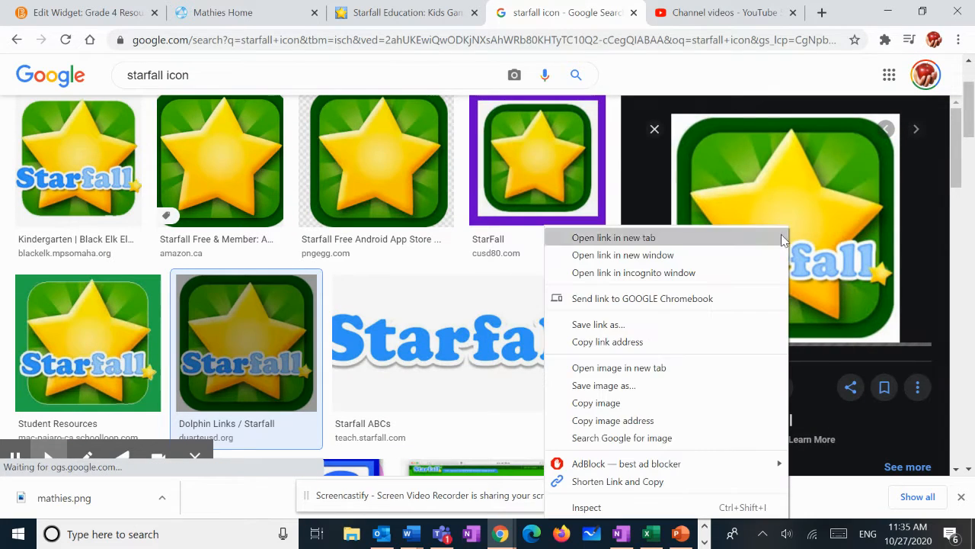
left_click(644, 386)
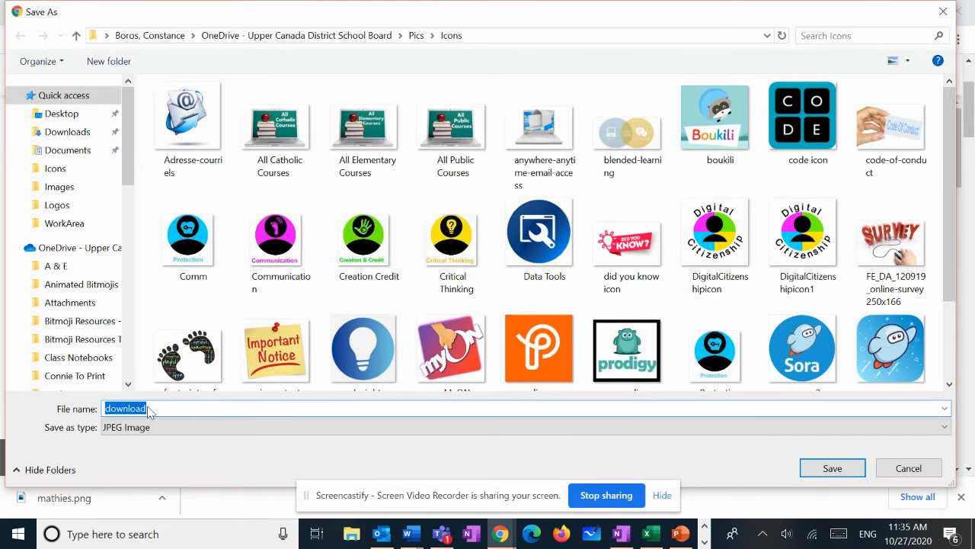
type("st")
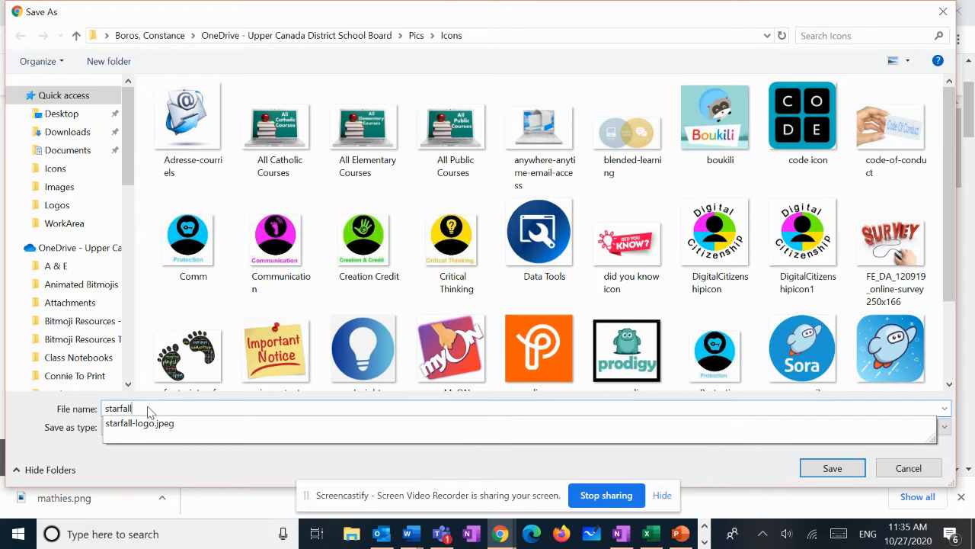
type("arfall")
left_click(833, 467)
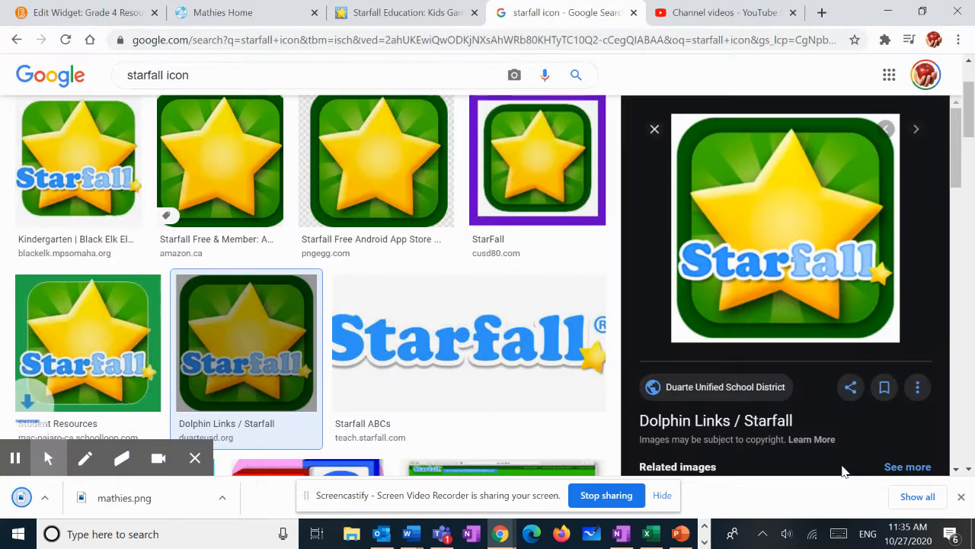
- Close the image search tab and return to the widget editor with the cursor in the table's first cell
left_click(632, 14)
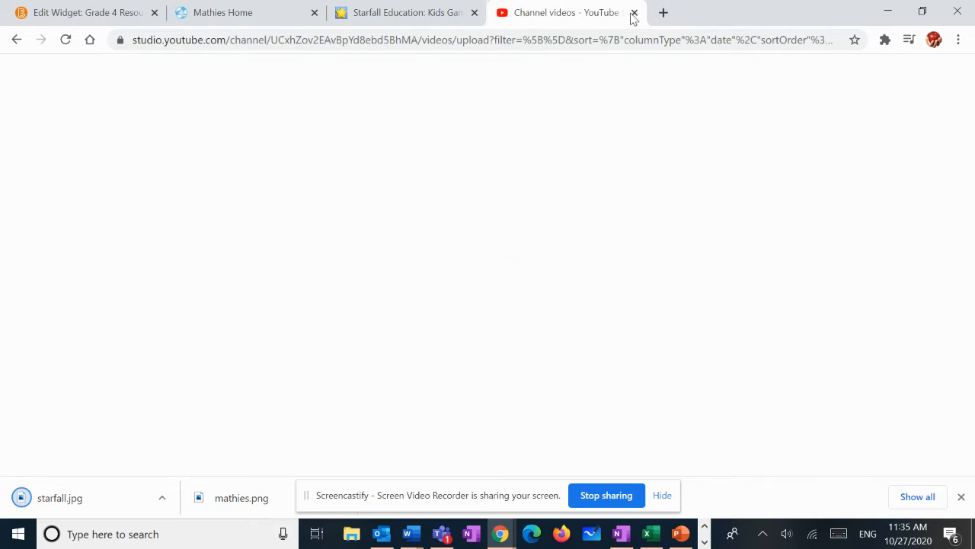
left_click(86, 12)
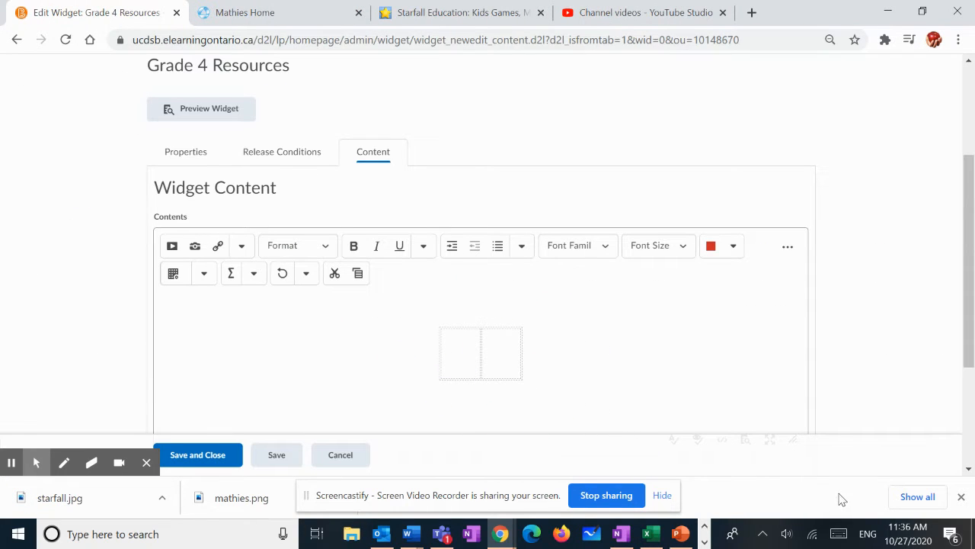
left_click(466, 358)
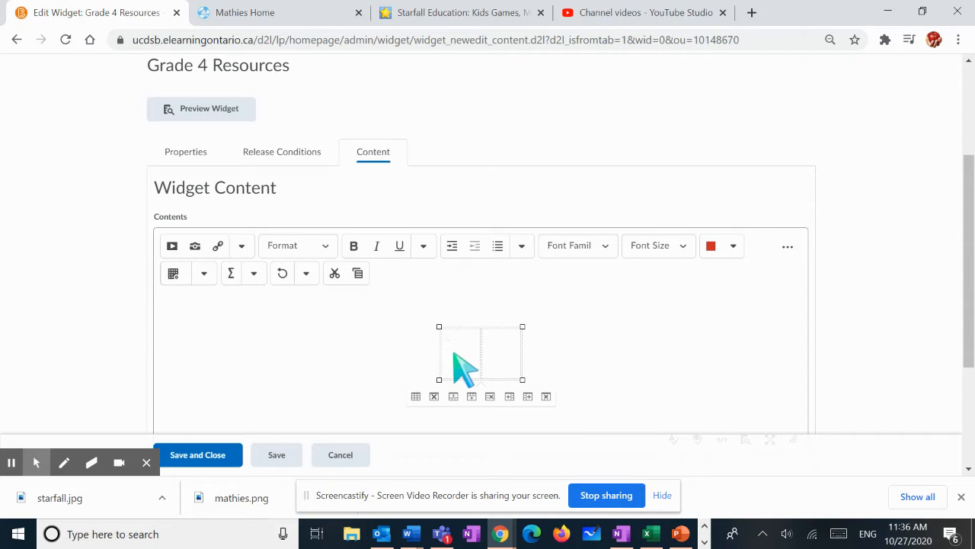
- Insert mathies.png from the Icons folder in Pics into the table's first cell as a decorative image
left_click(195, 247)
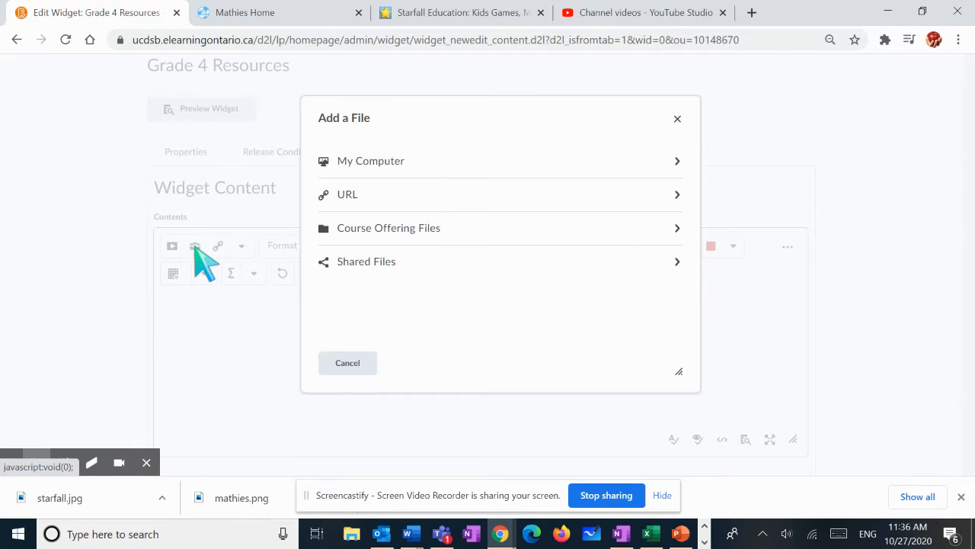
left_click(355, 162)
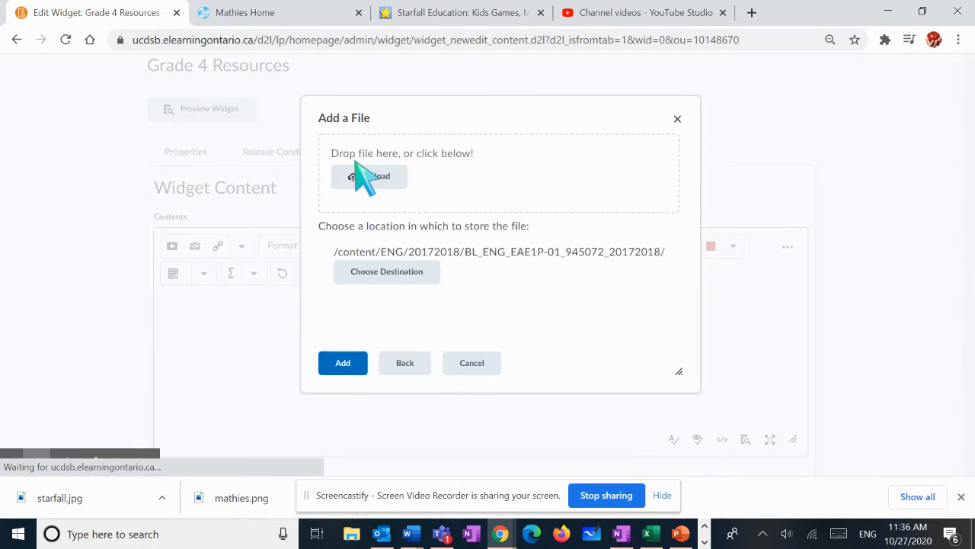
left_click(376, 174)
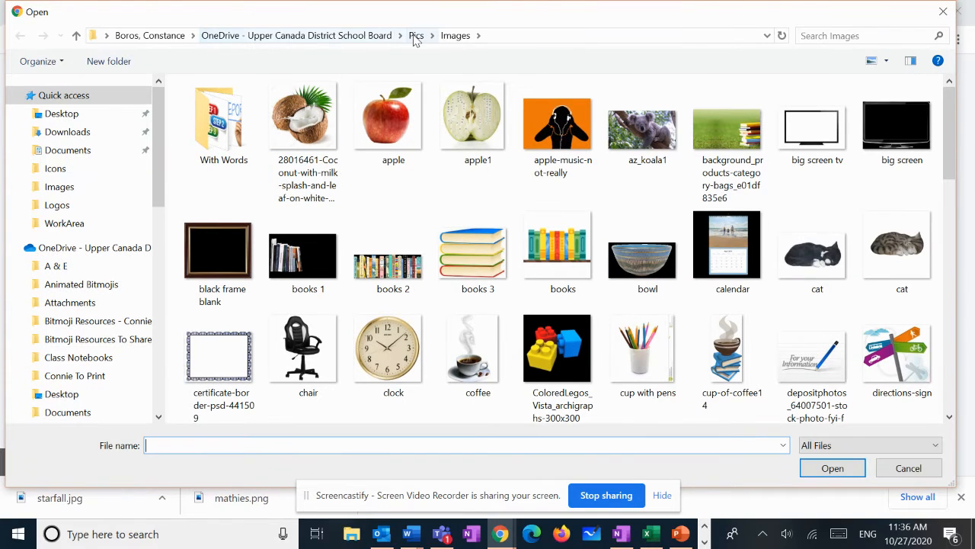
left_click(417, 36)
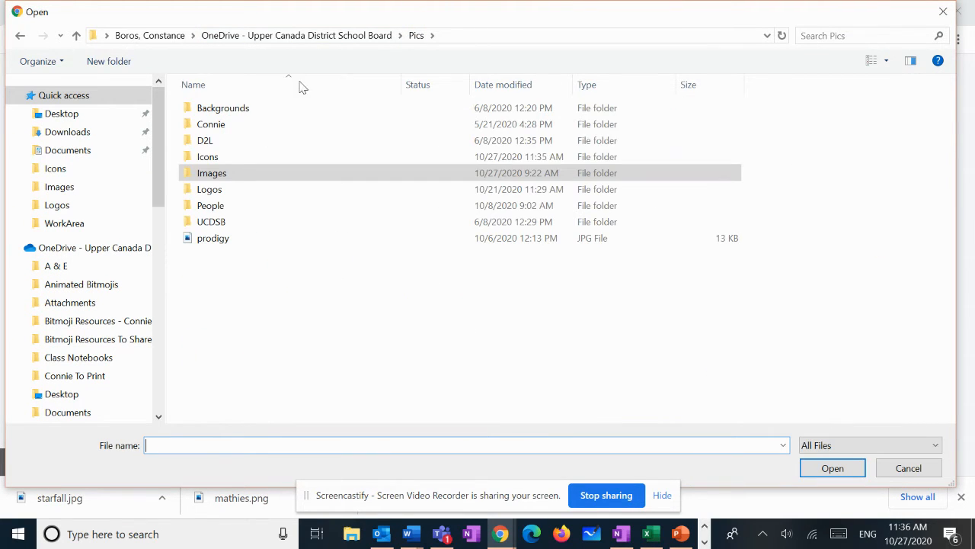
double_click(216, 160)
scroll(553, 305, "down", 4)
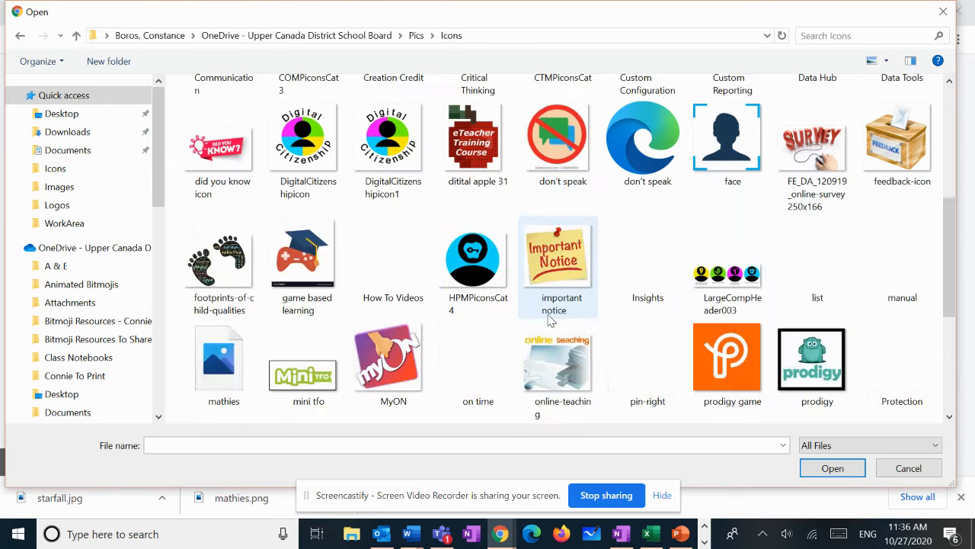
double_click(218, 356)
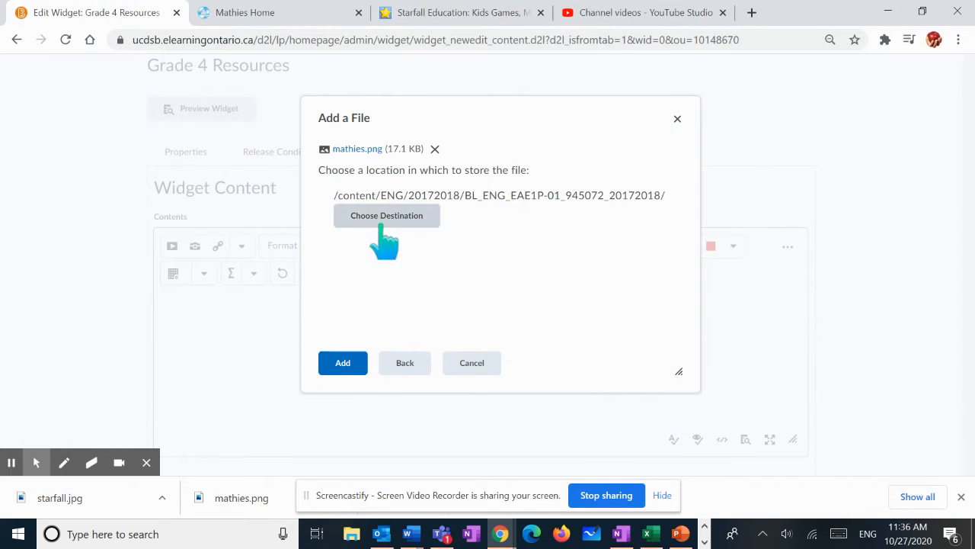
left_click(343, 363)
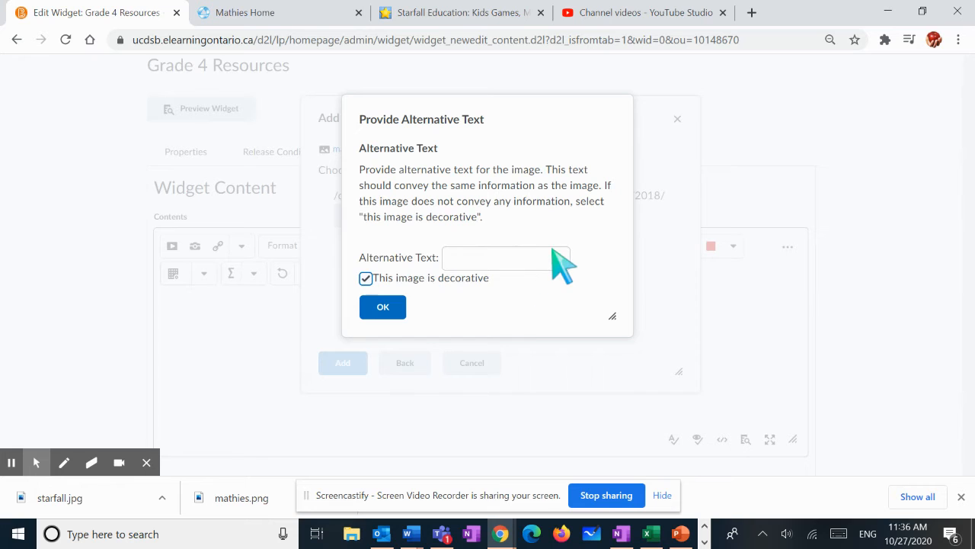
left_click(382, 308)
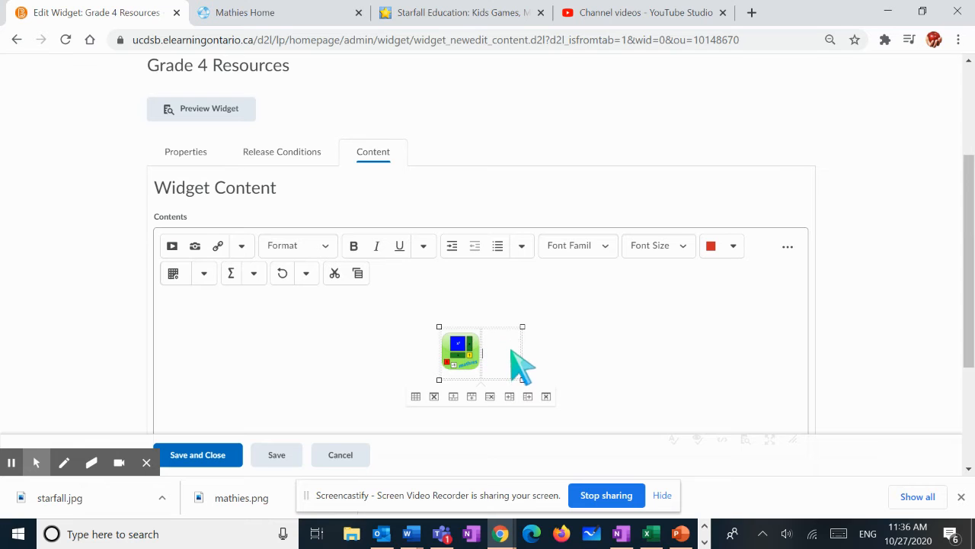
- Insert starfall.jpg from the Icons folder into the table's second cell as a decorative image
left_click(195, 246)
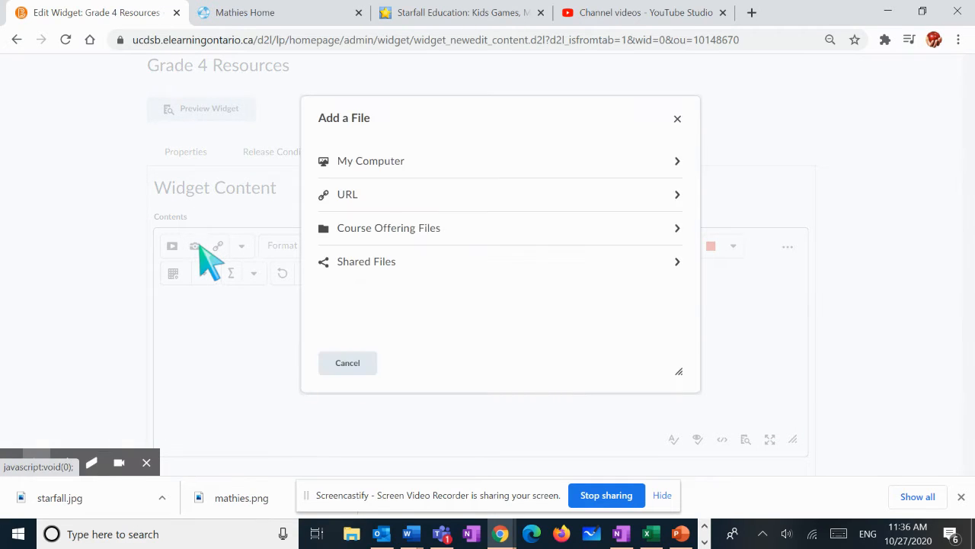
left_click(358, 160)
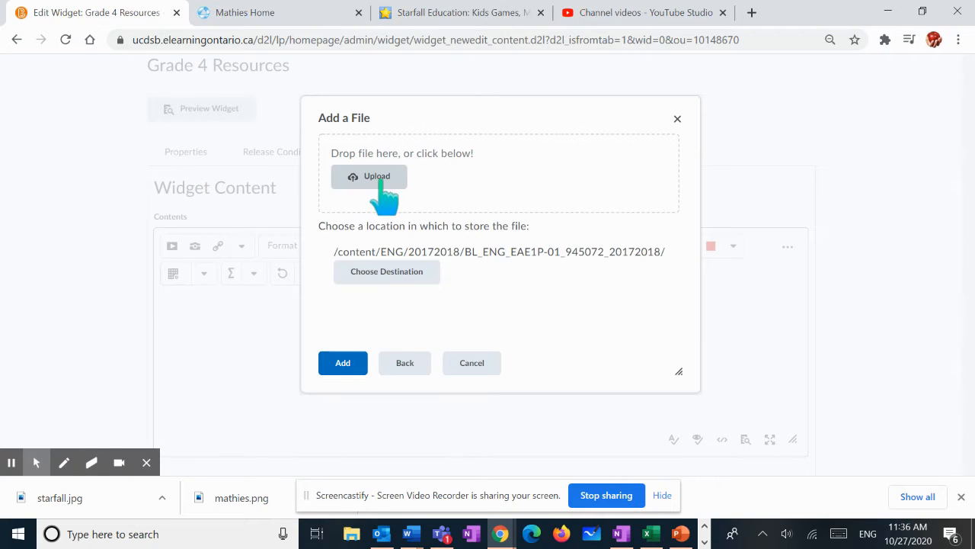
left_click(381, 181)
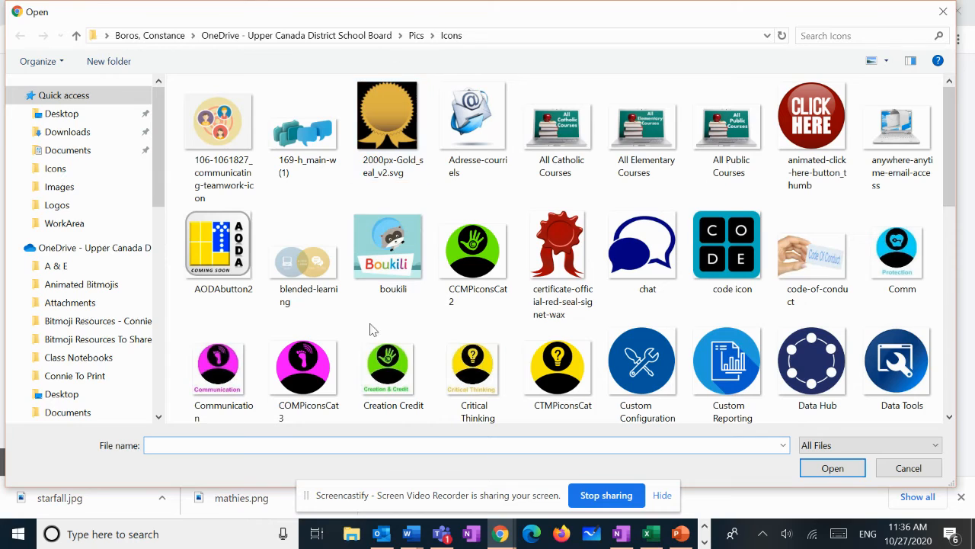
scroll(370, 328, "down", 10)
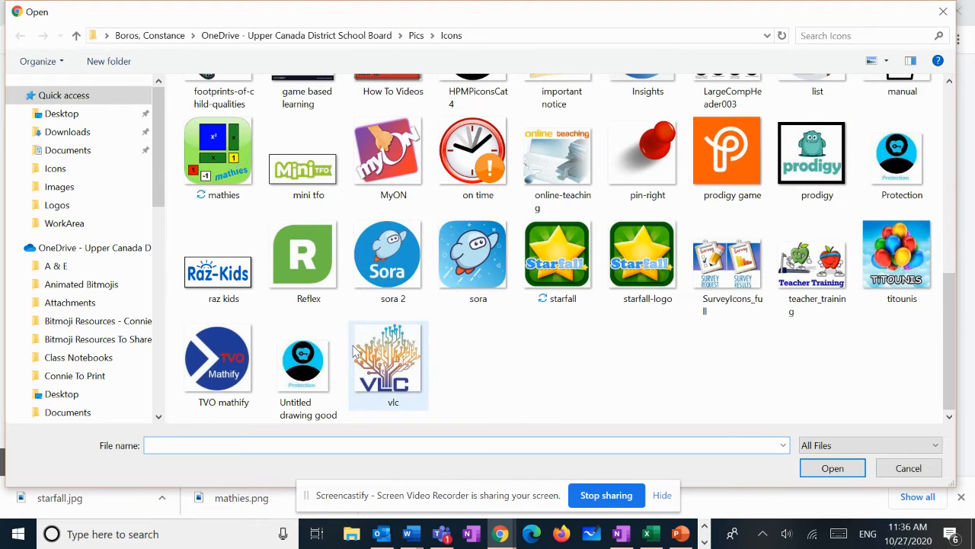
double_click(561, 261)
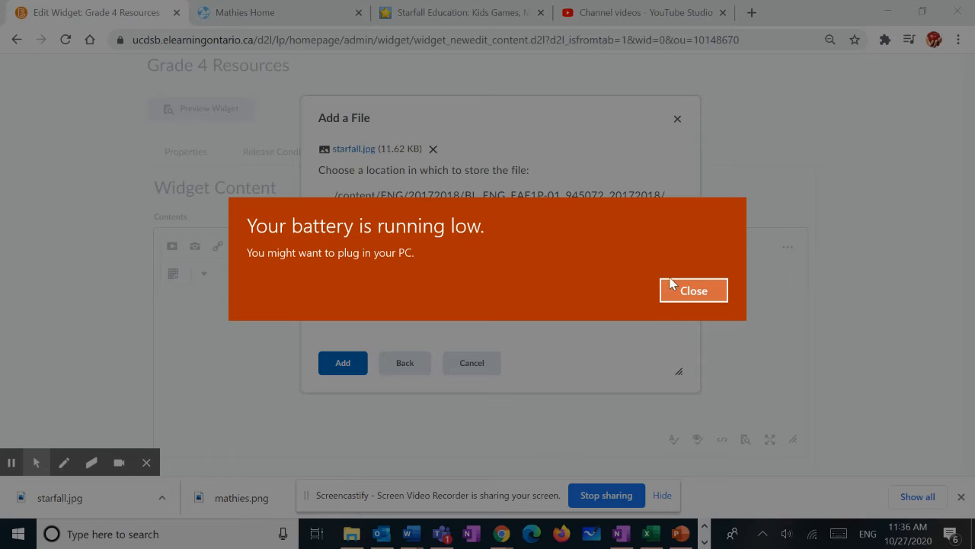
left_click(672, 286)
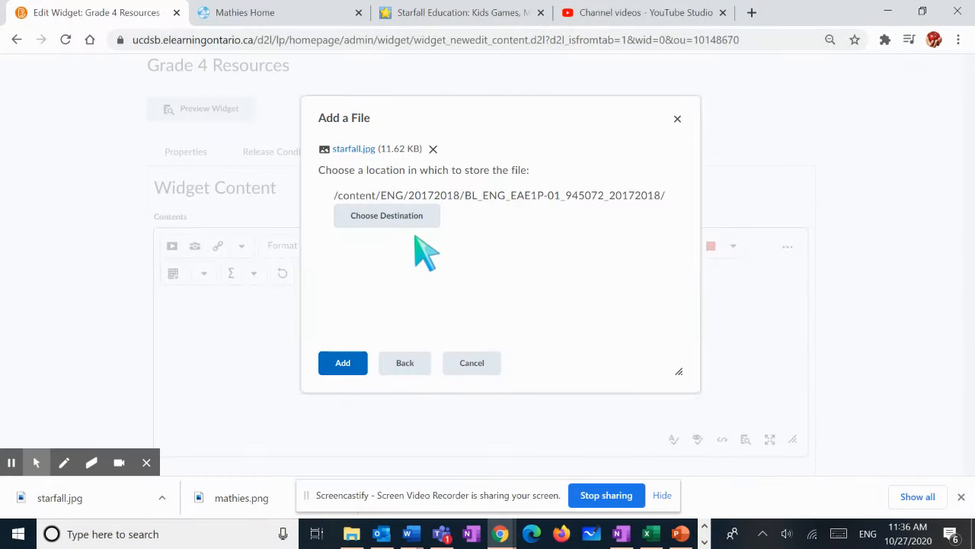
left_click(343, 363)
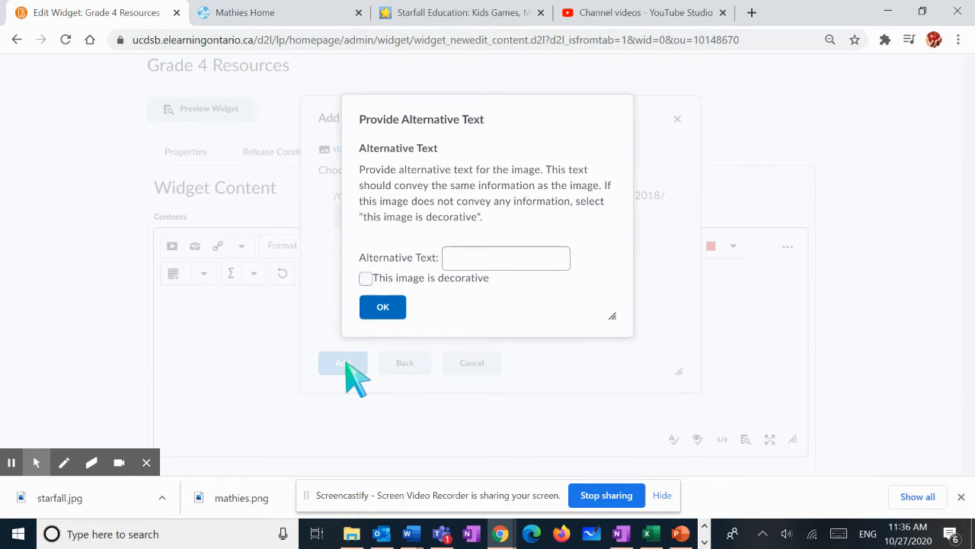
left_click(366, 278)
left_click(383, 307)
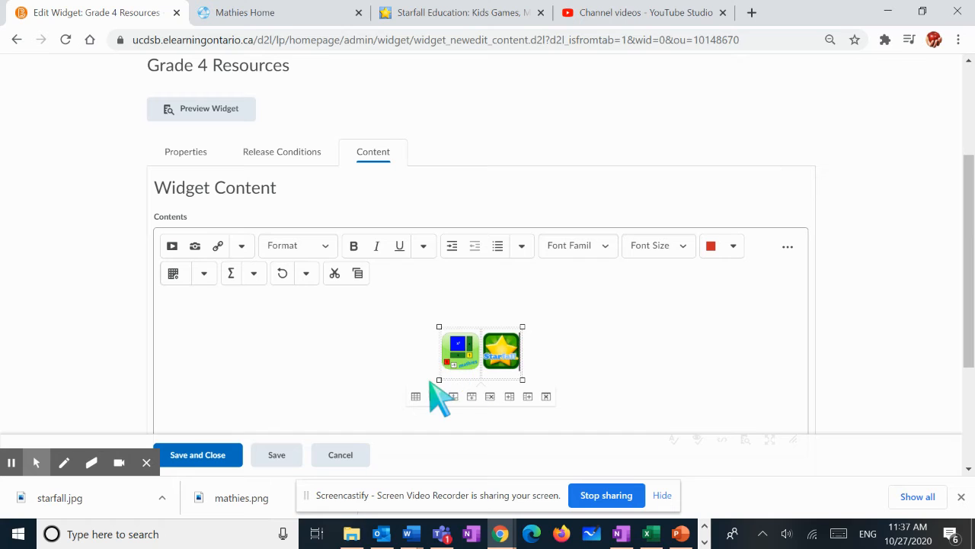
- Enlarge the Mathies and Starfall icons in the table to matching sizes
left_click(461, 355)
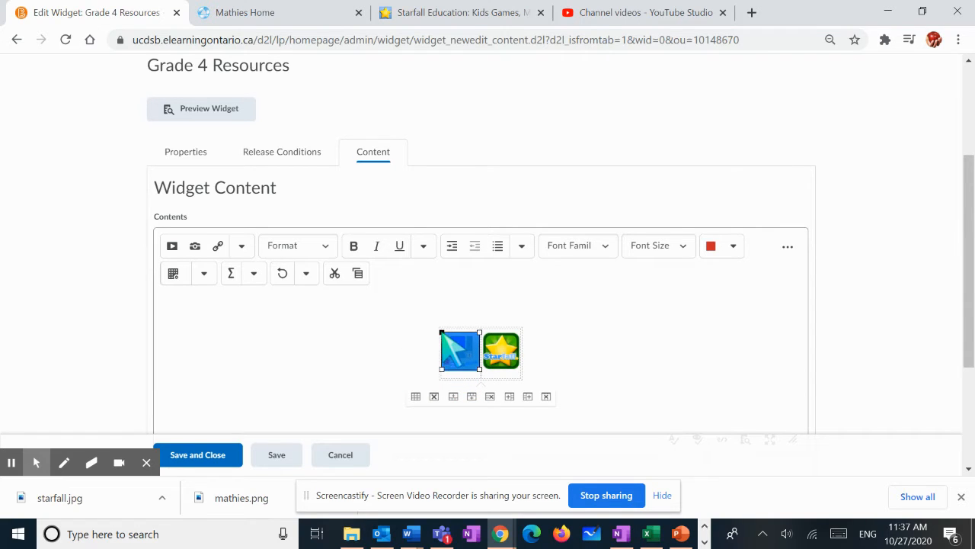
left_click_drag(457, 351, 424, 320)
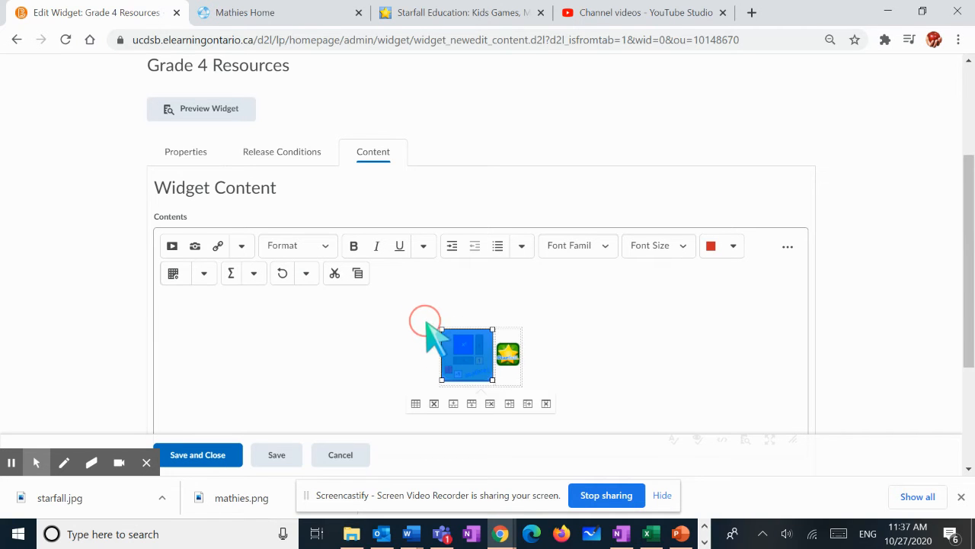
left_click(509, 353)
left_click_drag(520, 342, 546, 308)
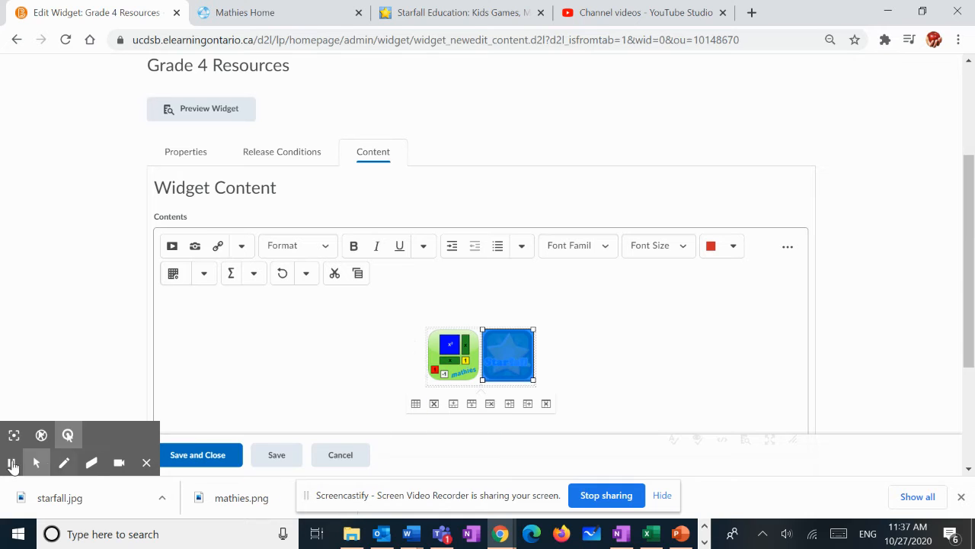
left_click(11, 465)
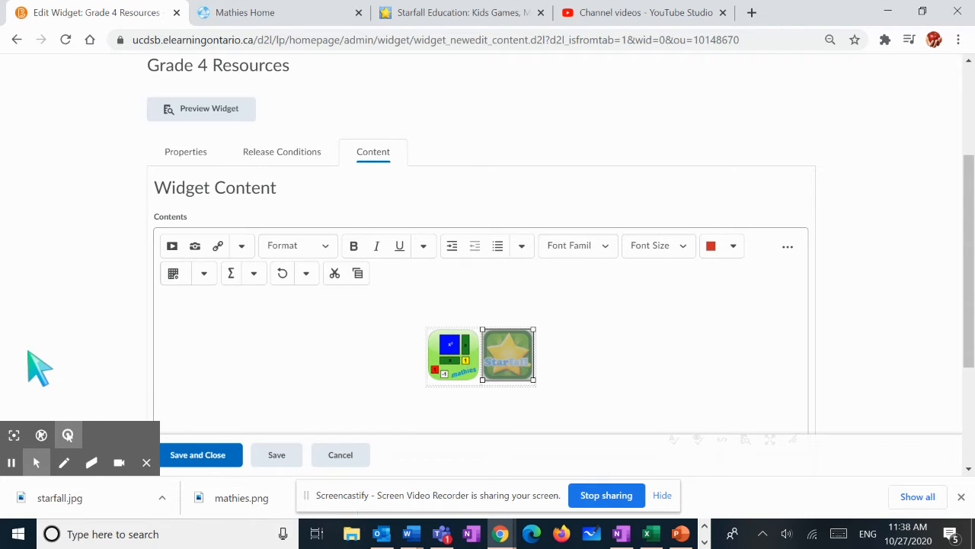
- Select the Mathies icon, copy the Mathies home page's web address, and return to the widget editor
left_click(455, 354)
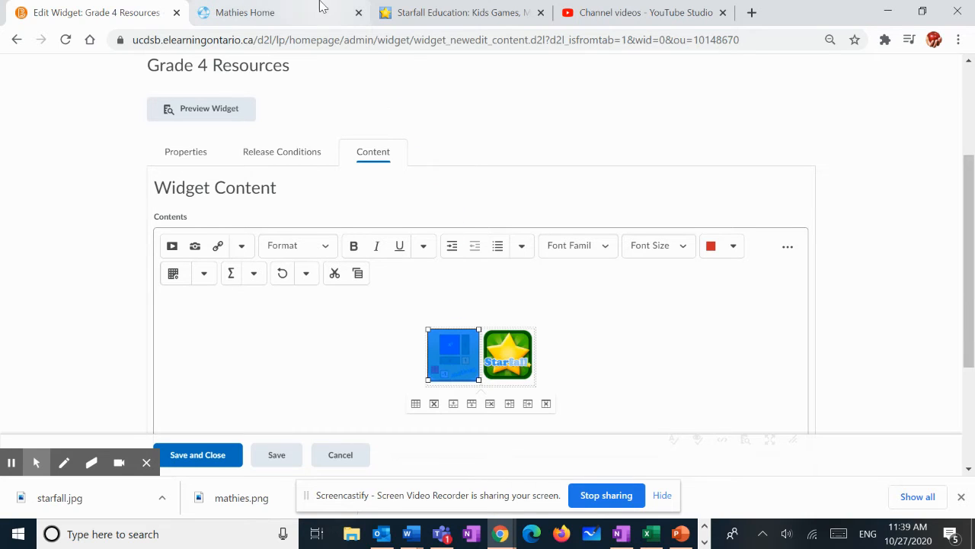
left_click(292, 15)
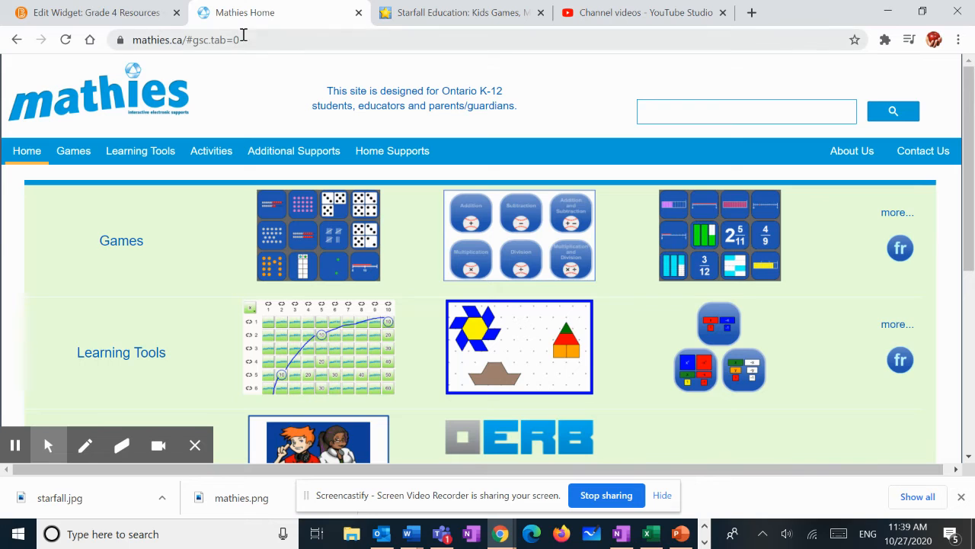
left_click(222, 40)
right_click(221, 40)
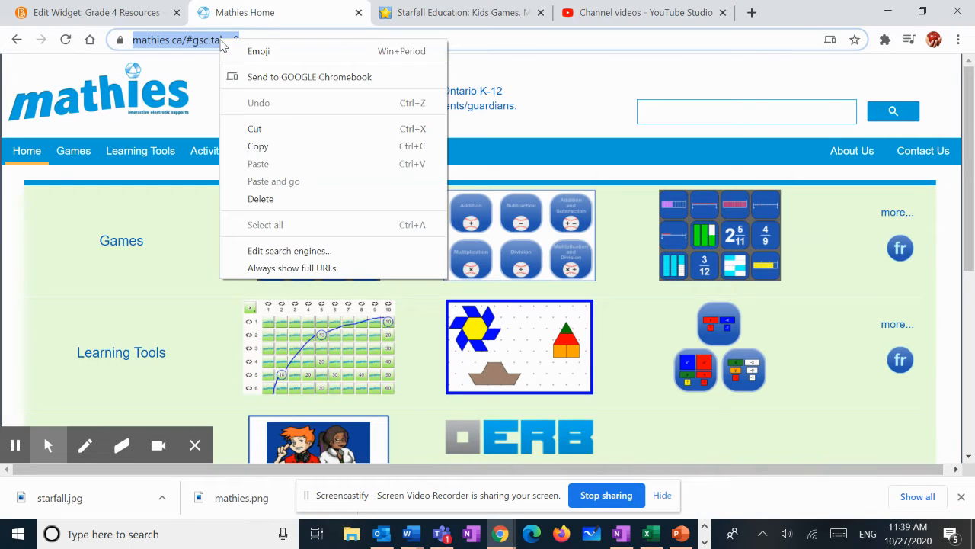
left_click(266, 146)
left_click(114, 13)
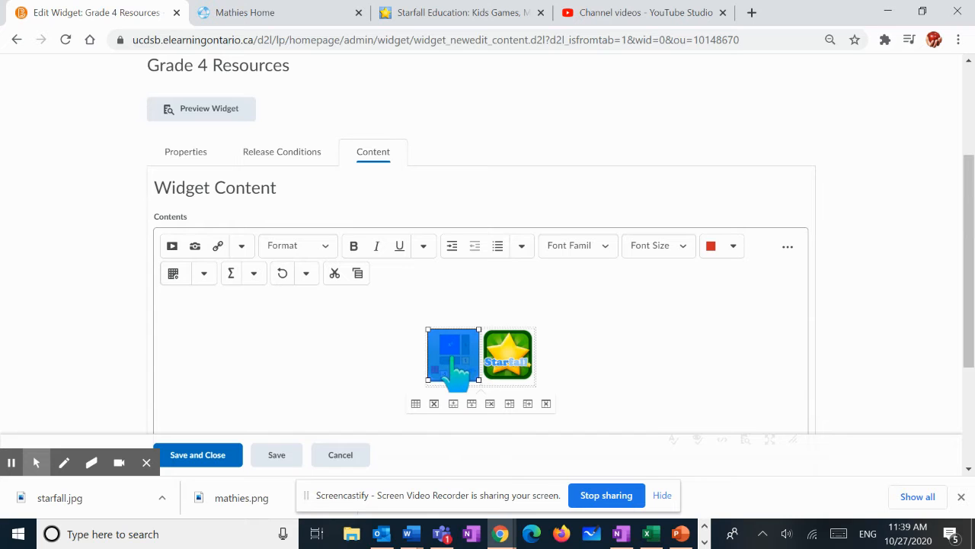
left_click(218, 246)
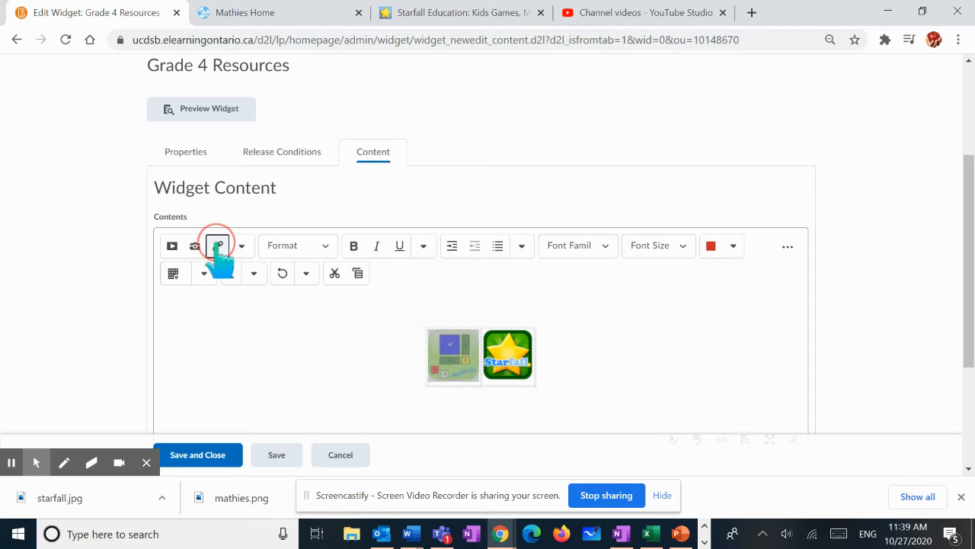
scroll(457, 259, "down", 3)
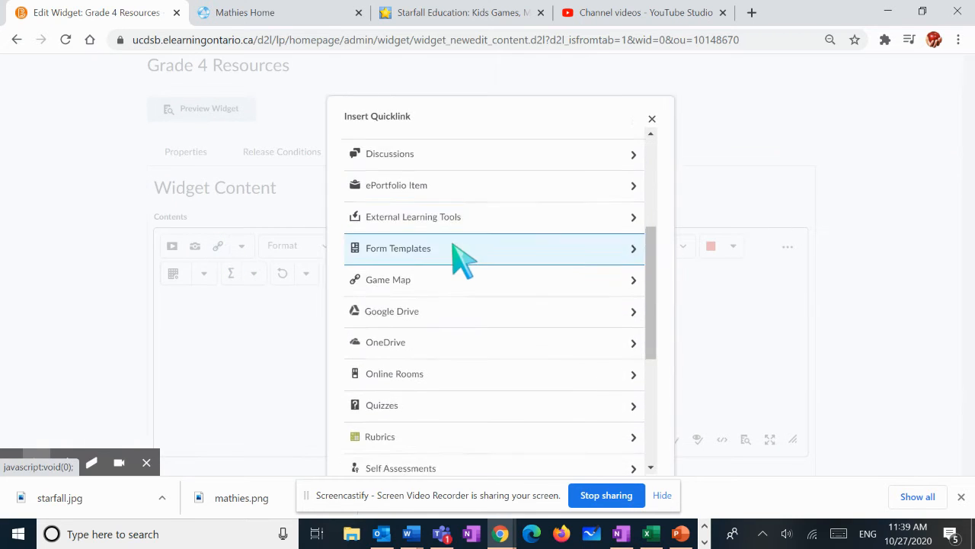
scroll(455, 248, "down", 4)
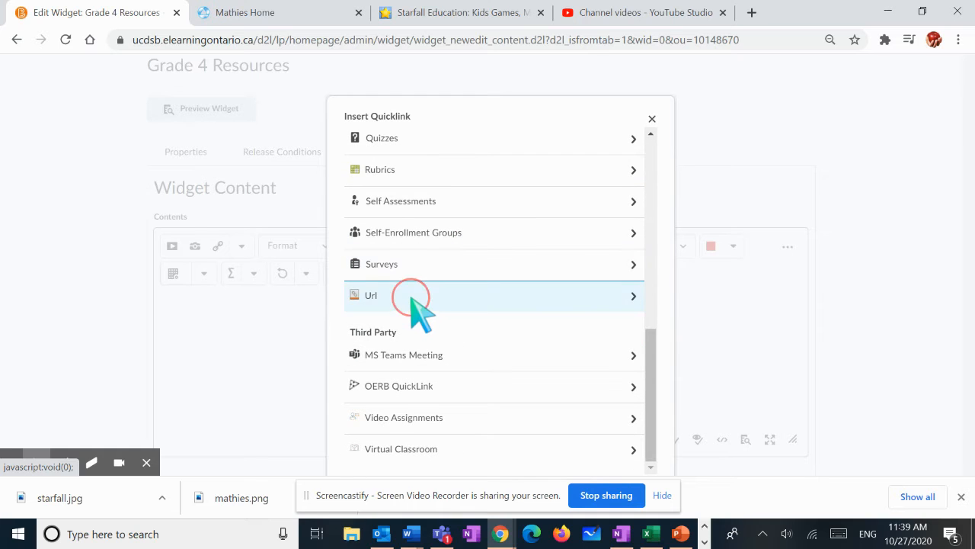
left_click(411, 297)
left_click(400, 192)
right_click(400, 194)
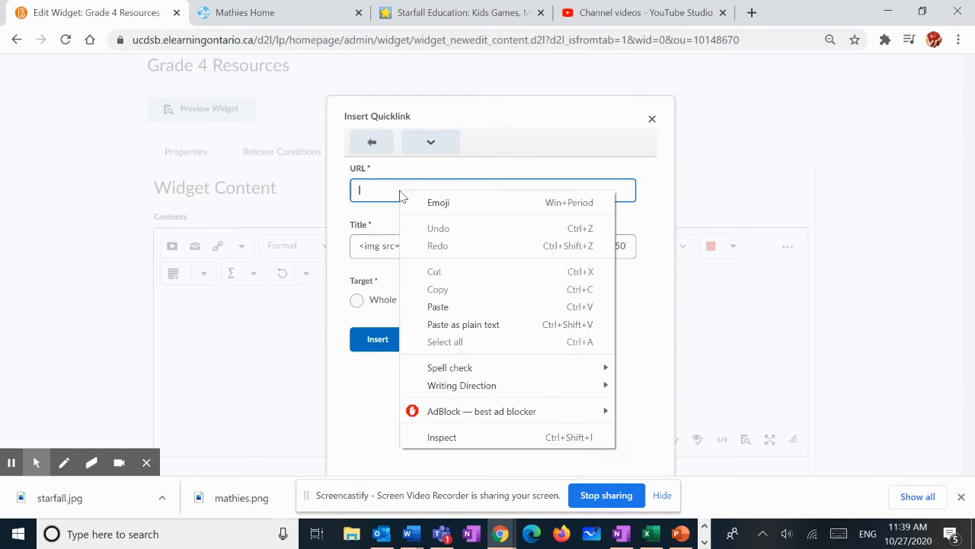
left_click(440, 308)
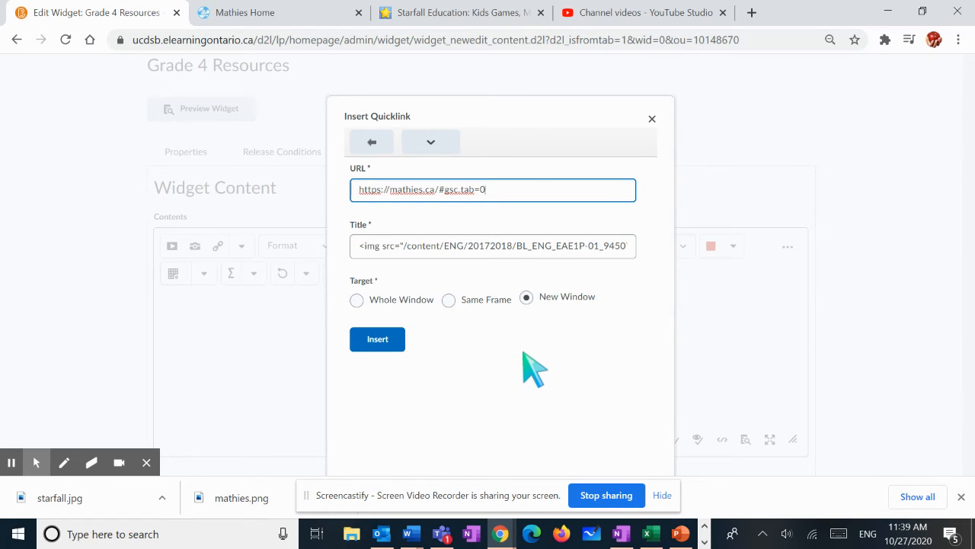
left_click(414, 245)
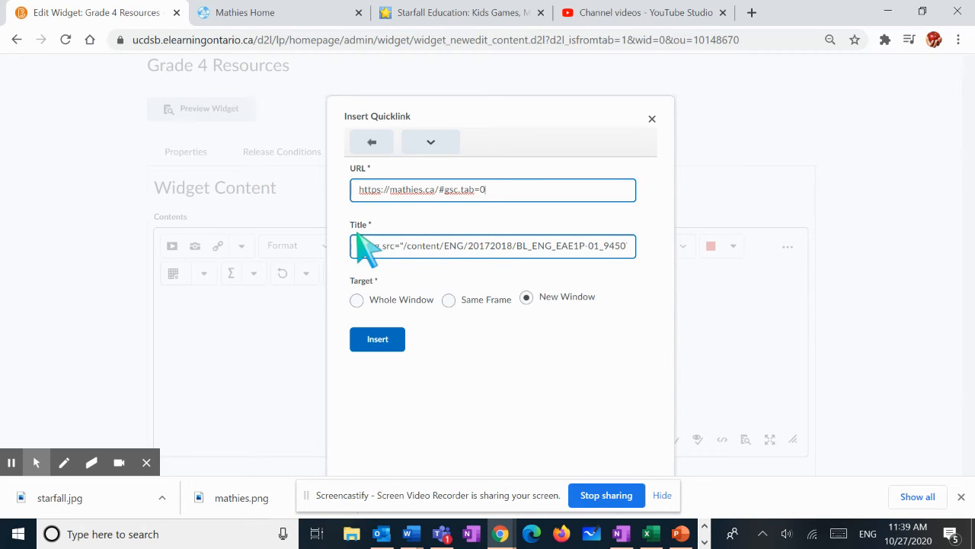
left_click(373, 339)
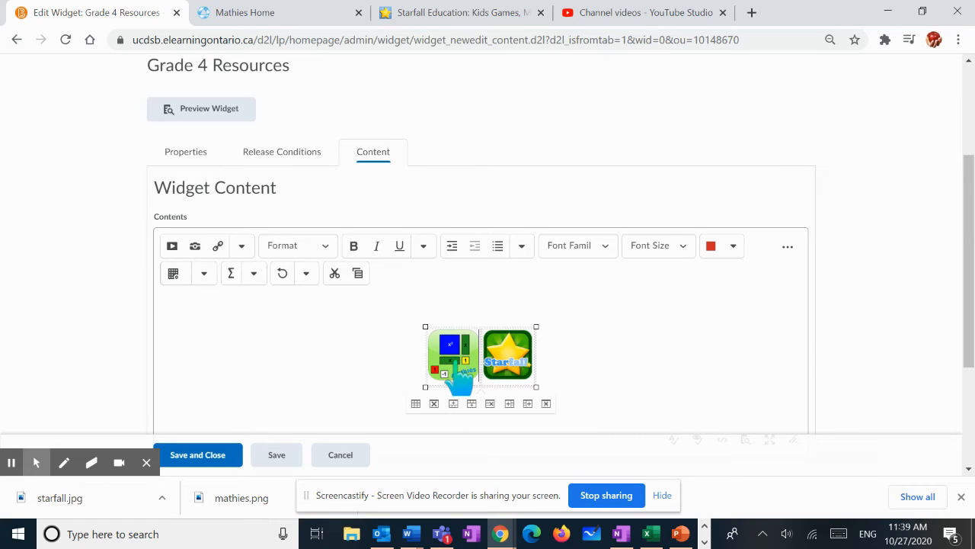
- Select the Starfall icon, copy the Starfall site's web address starfall.com/h/, and return to the widget editor
left_click(519, 348)
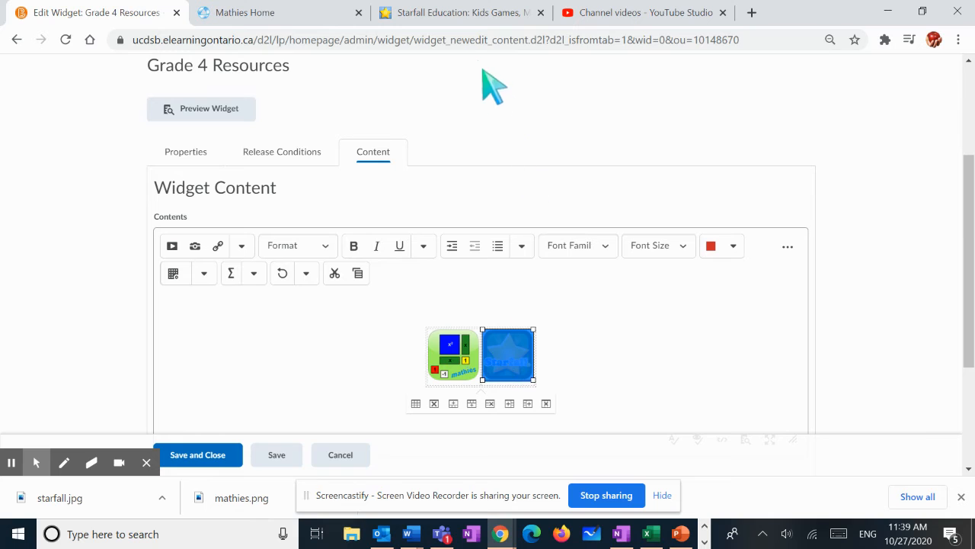
left_click(455, 13)
left_click(183, 39)
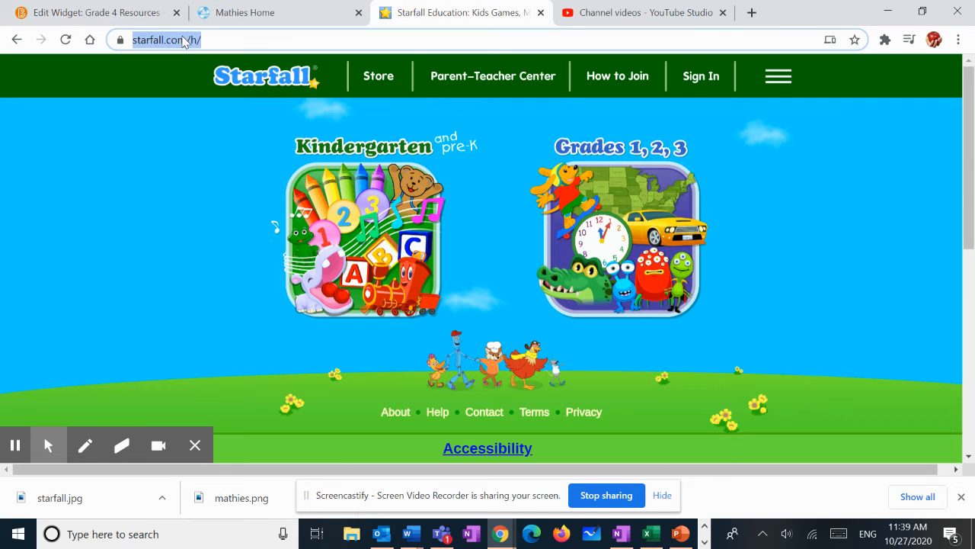
right_click(183, 39)
left_click(220, 144)
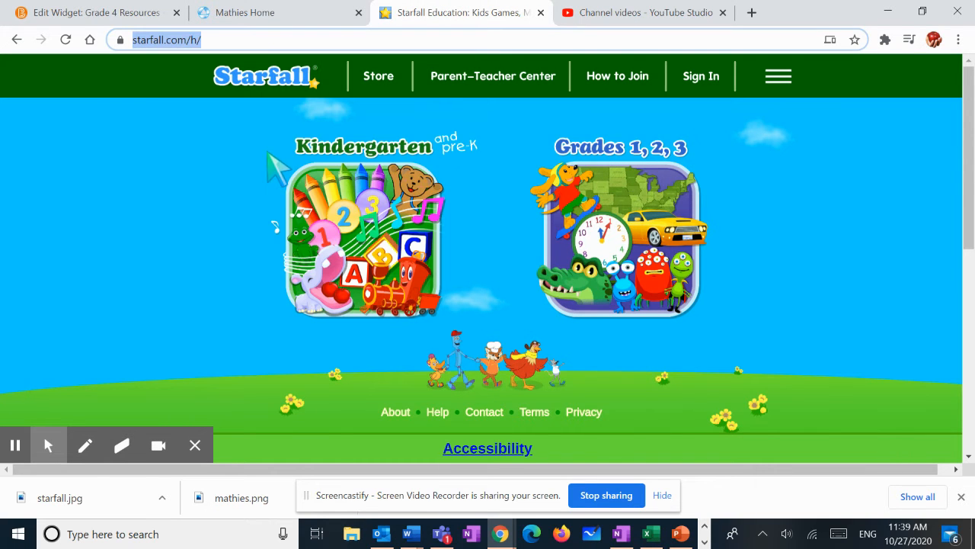
left_click(118, 15)
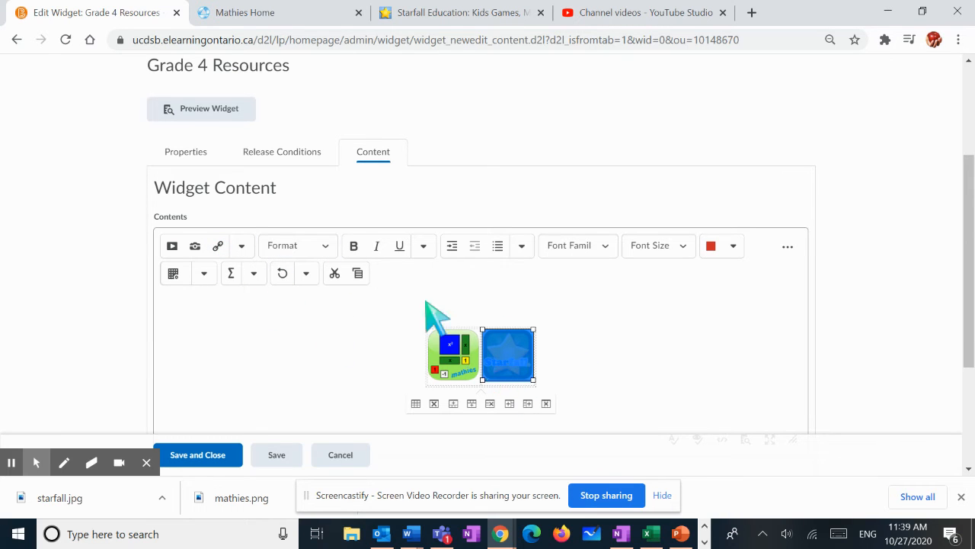
left_click(218, 246)
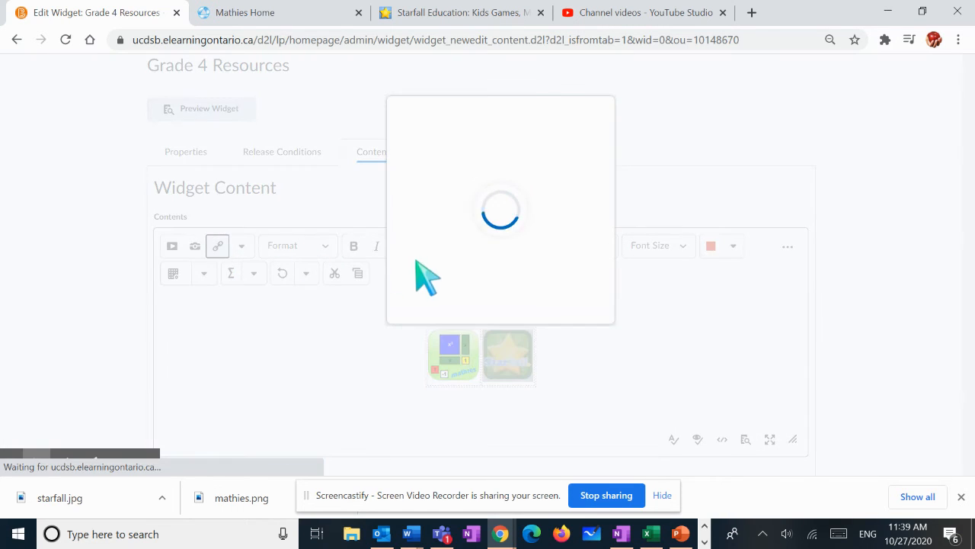
scroll(449, 255, "down", 6)
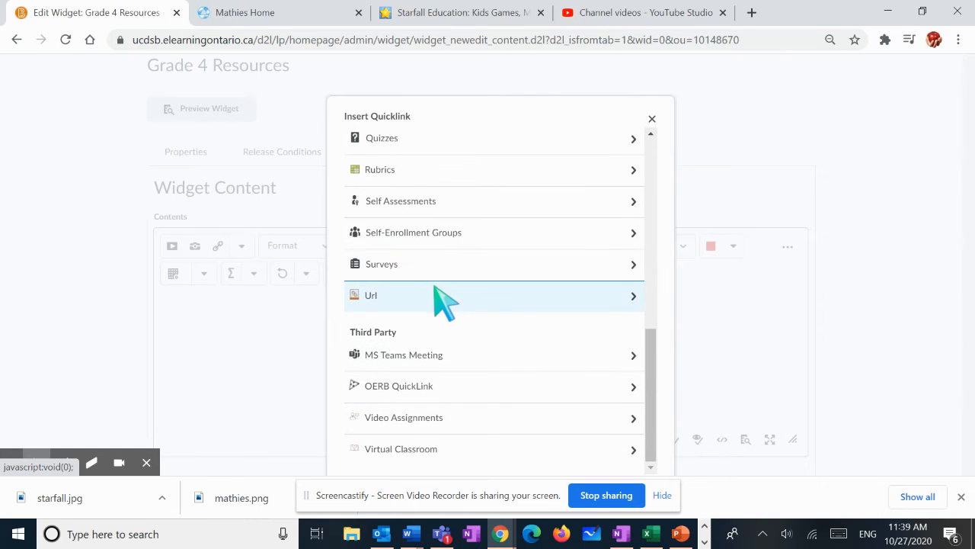
left_click(439, 299)
left_click(448, 191)
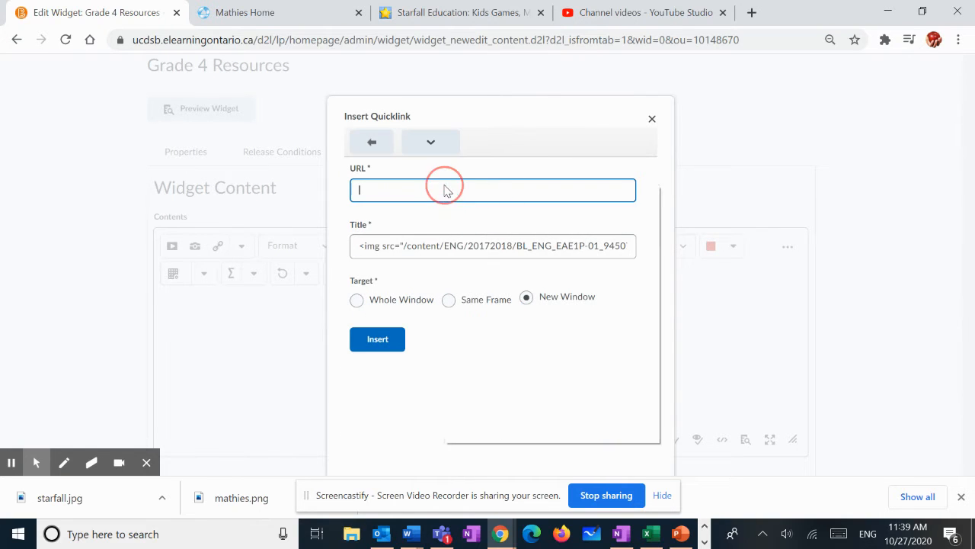
right_click(447, 190)
left_click(488, 300)
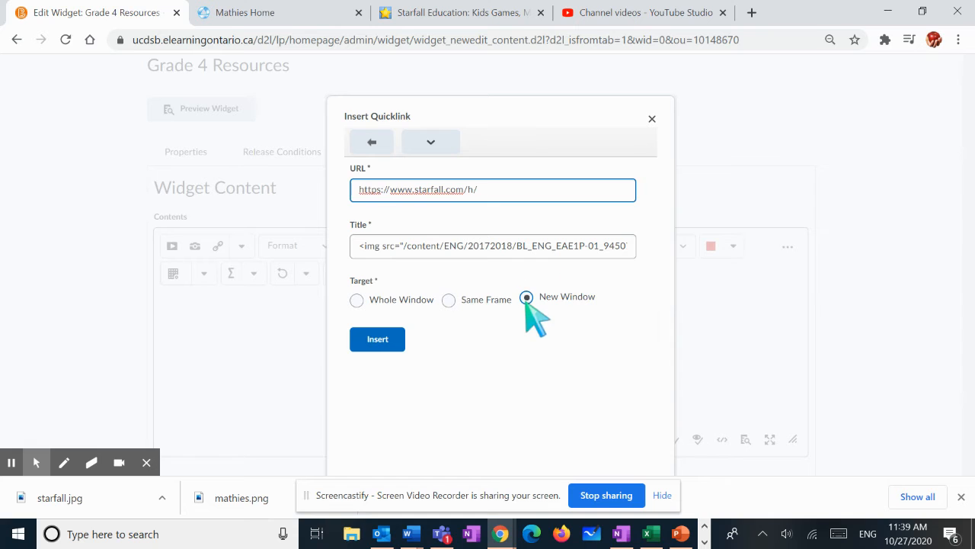
left_click(374, 342)
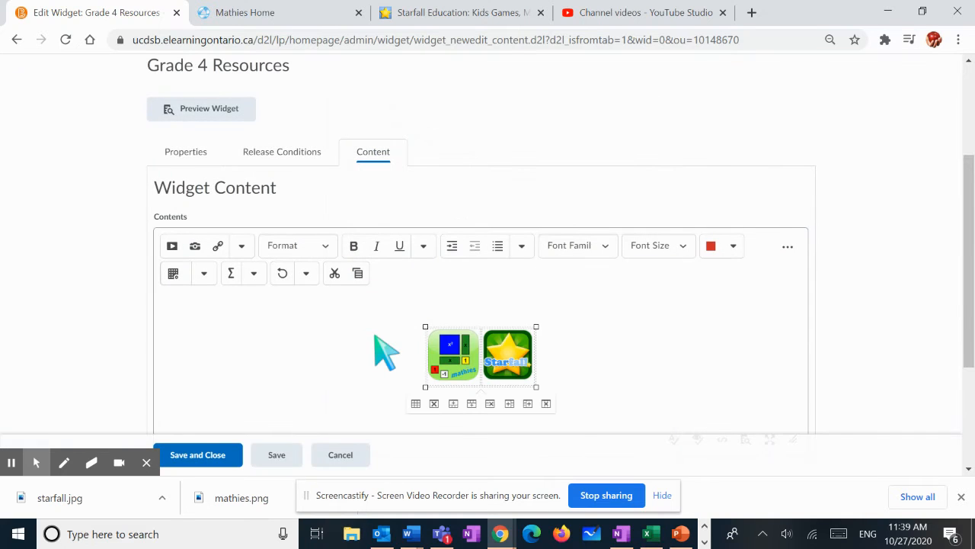
- Save the Grade 4 Resources widget and close its editor
scroll(359, 337, "down", 1)
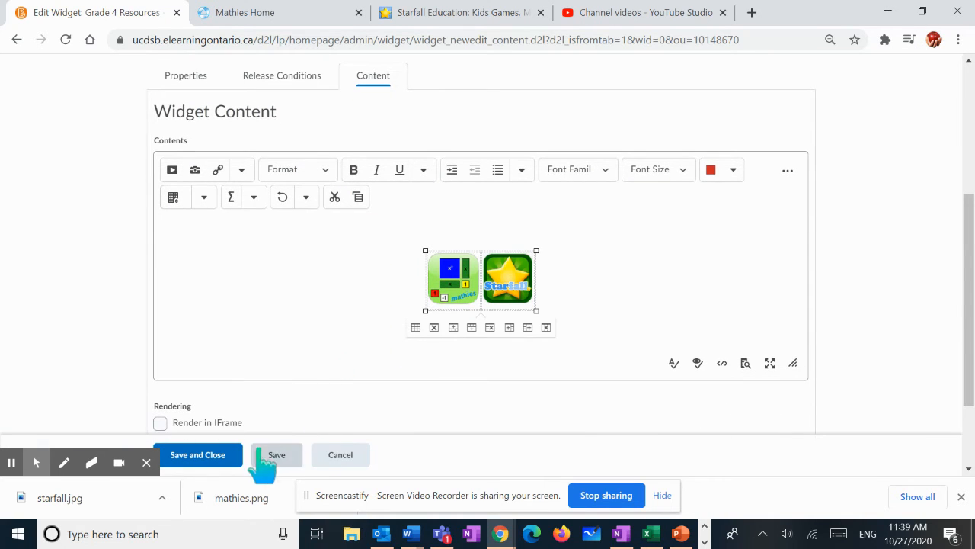
left_click(276, 457)
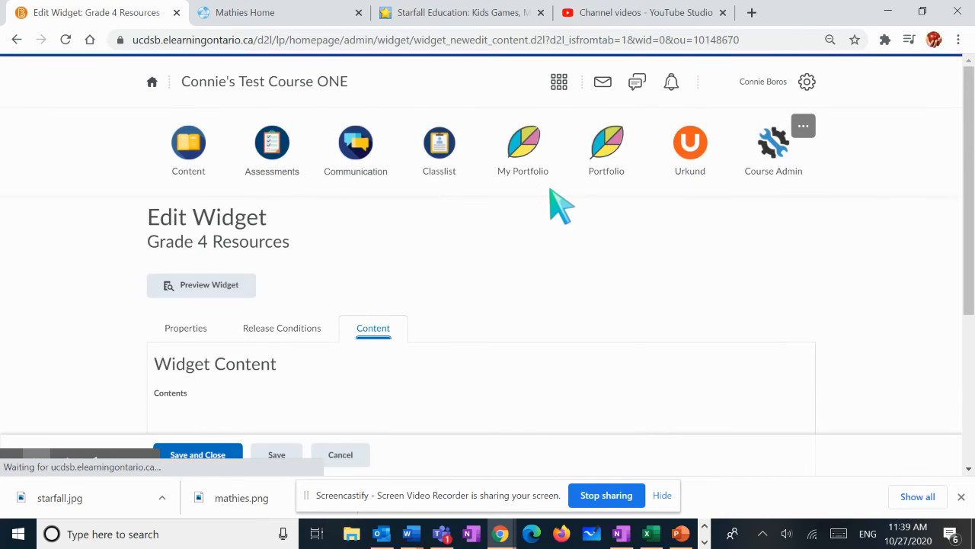
scroll(551, 276, "down", 2)
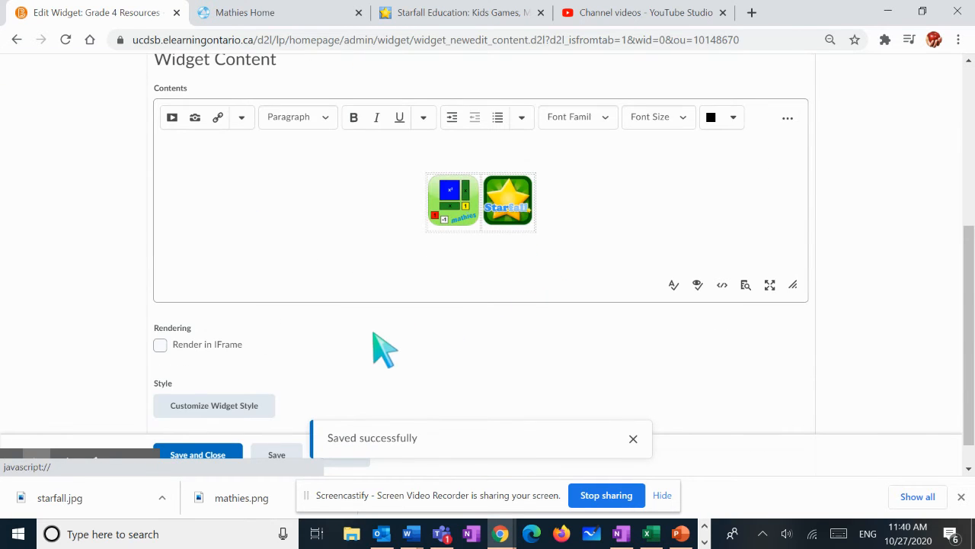
left_click(222, 454)
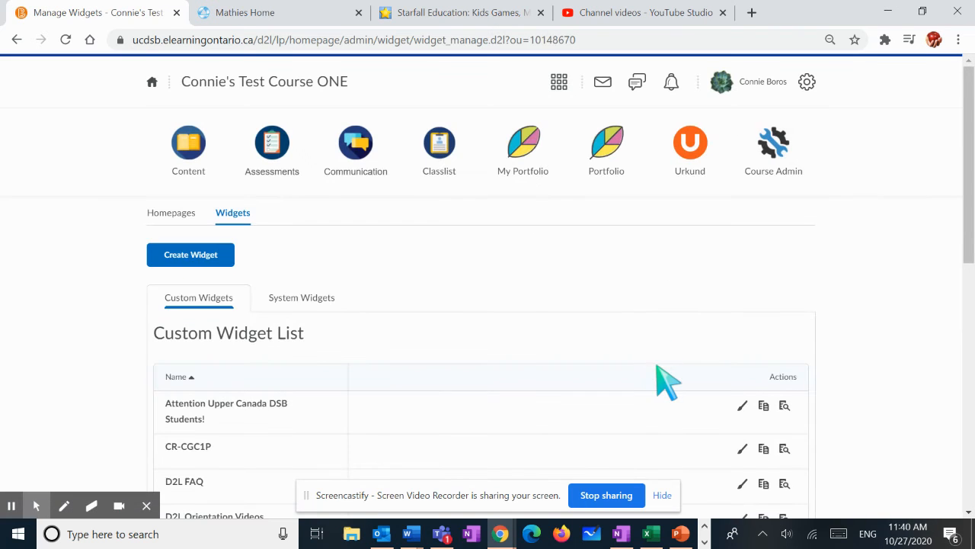
- Preview the Grade 4 Resources widget in an enlarged preview window, and test the Mathies icon's link, closing the page it opens
scroll(839, 303, "down", 6)
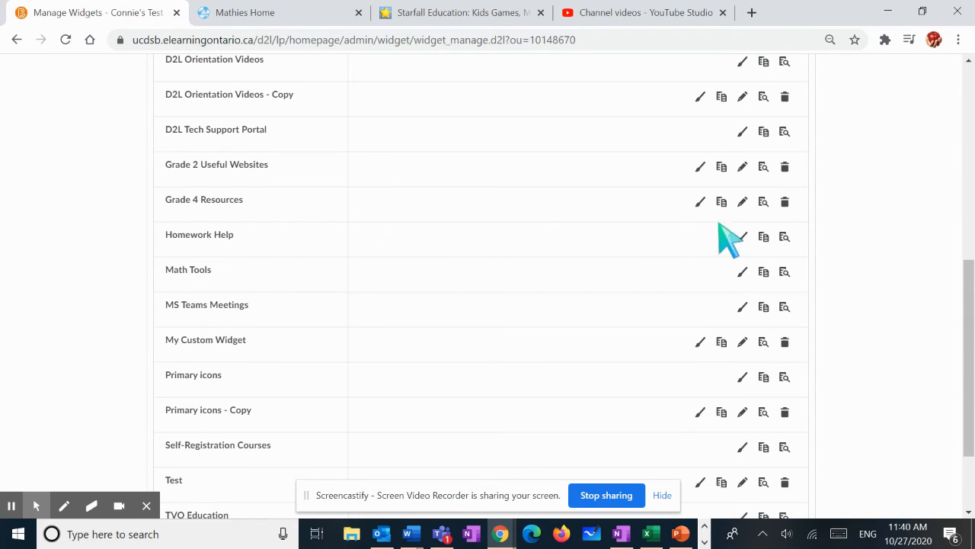
left_click(762, 203)
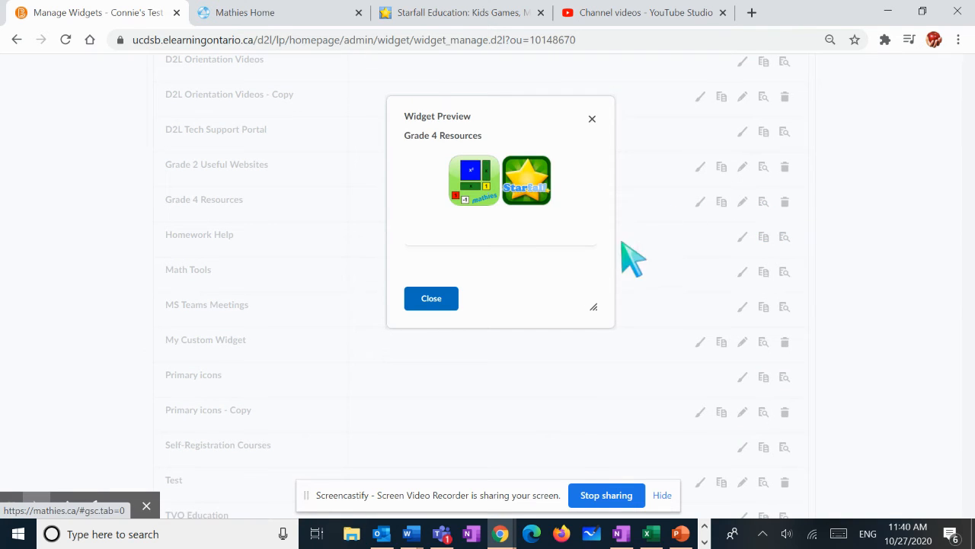
left_click_drag(593, 307, 640, 349)
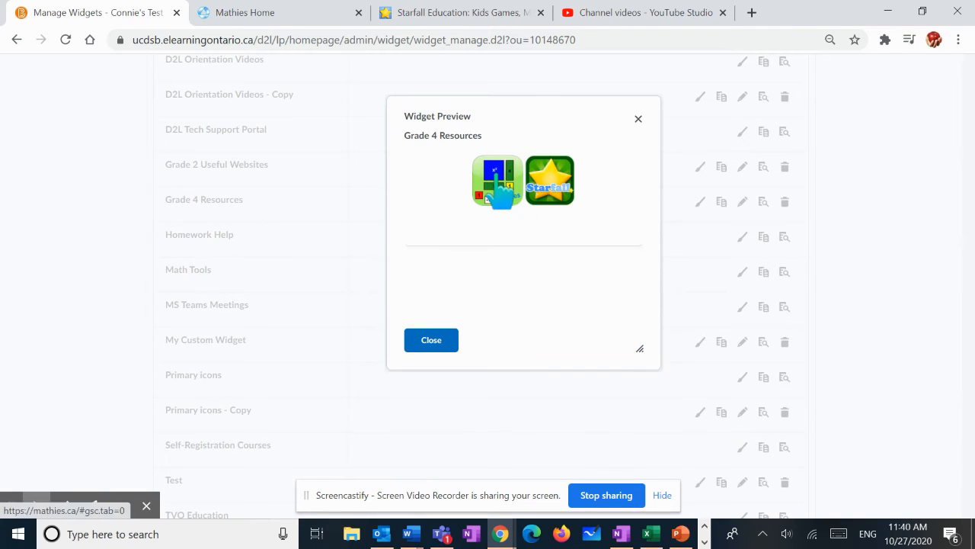
left_click(499, 183)
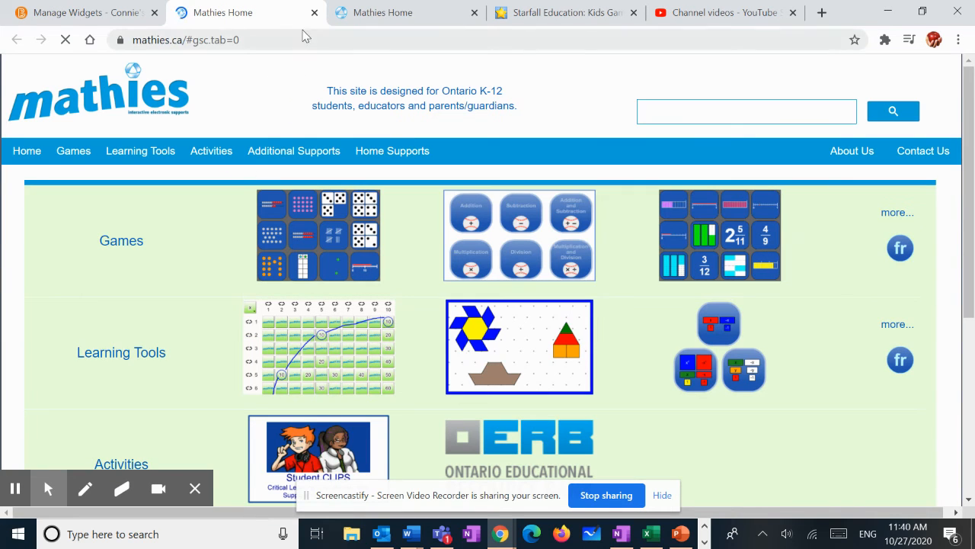
left_click(314, 13)
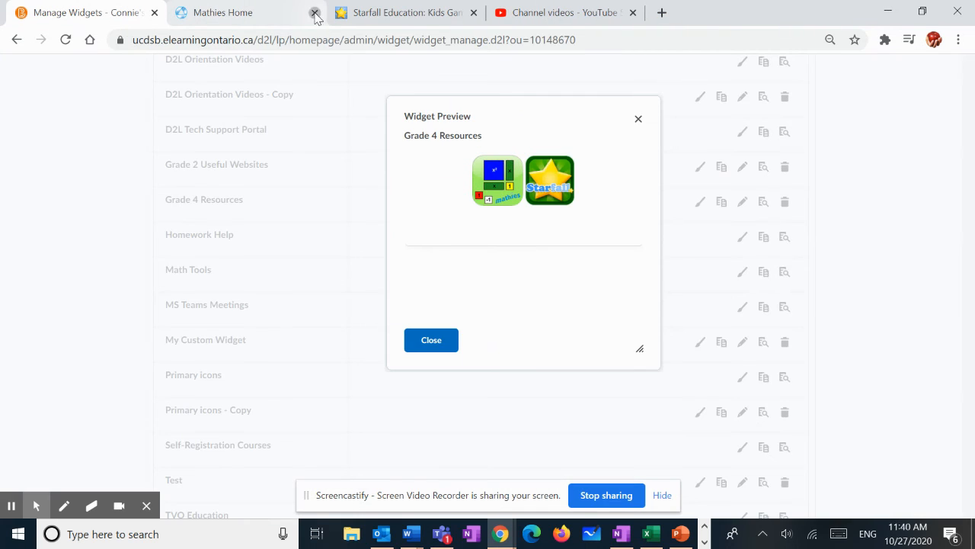
- Test the Starfall icon's link in the preview, close the page it opens, and close the preview
left_click(548, 183)
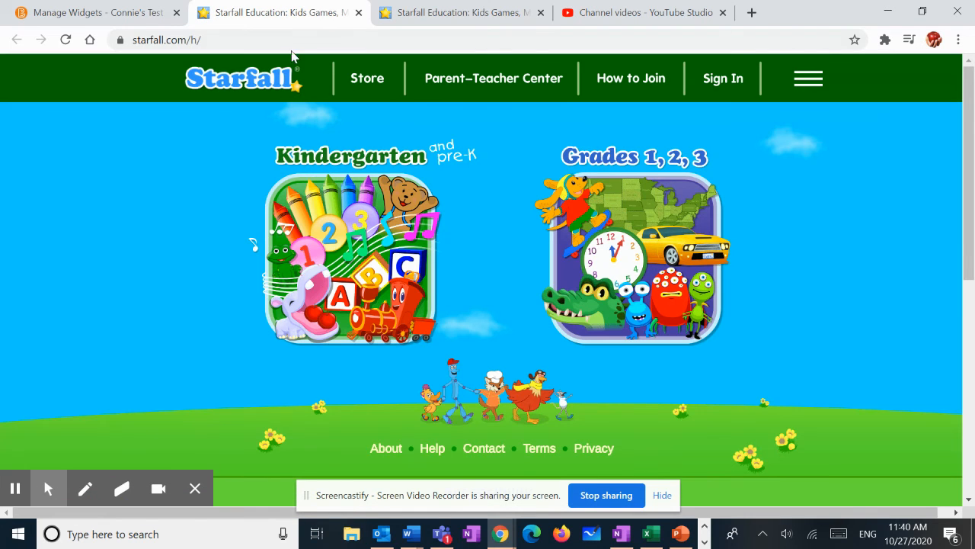
left_click(358, 13)
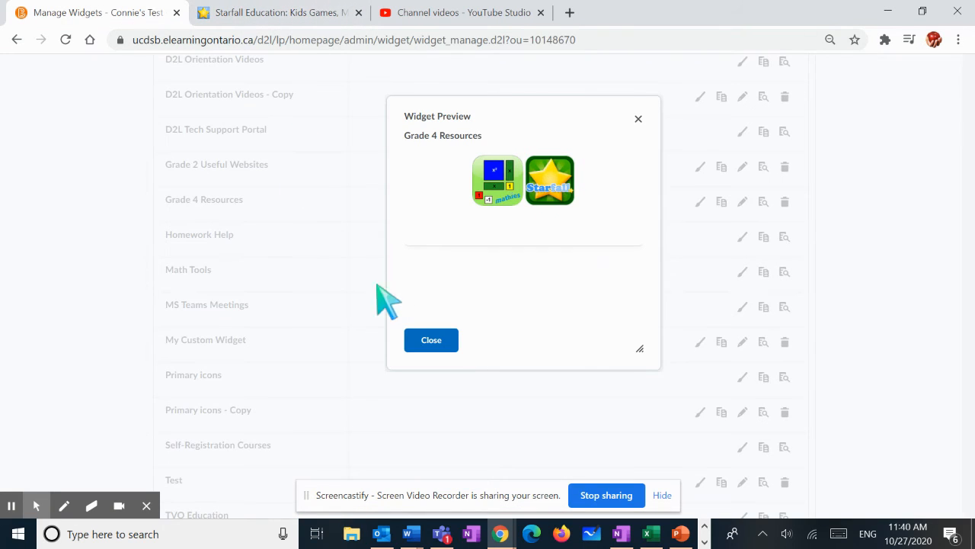
left_click(433, 326)
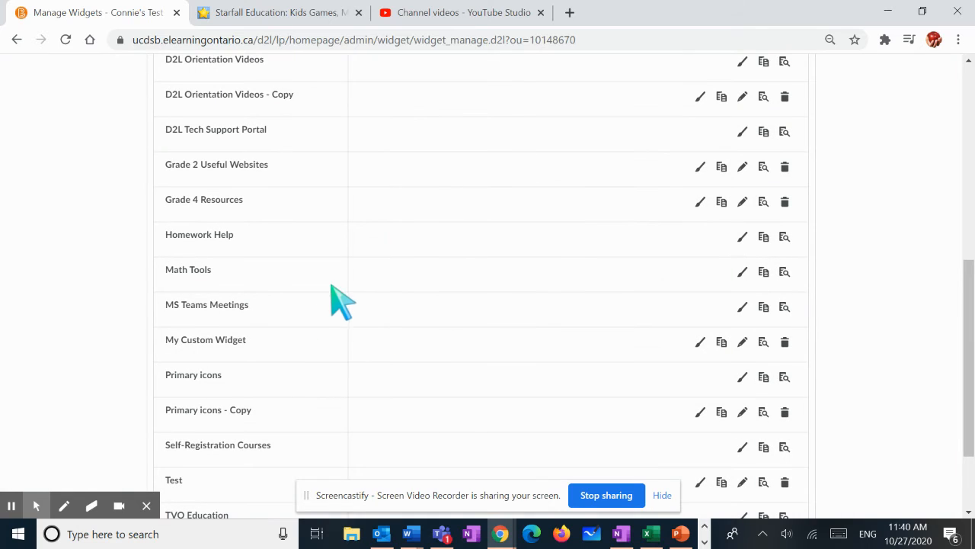
- Look at the system widgets list and return to the custom widgets list
scroll(341, 298, "up", 1)
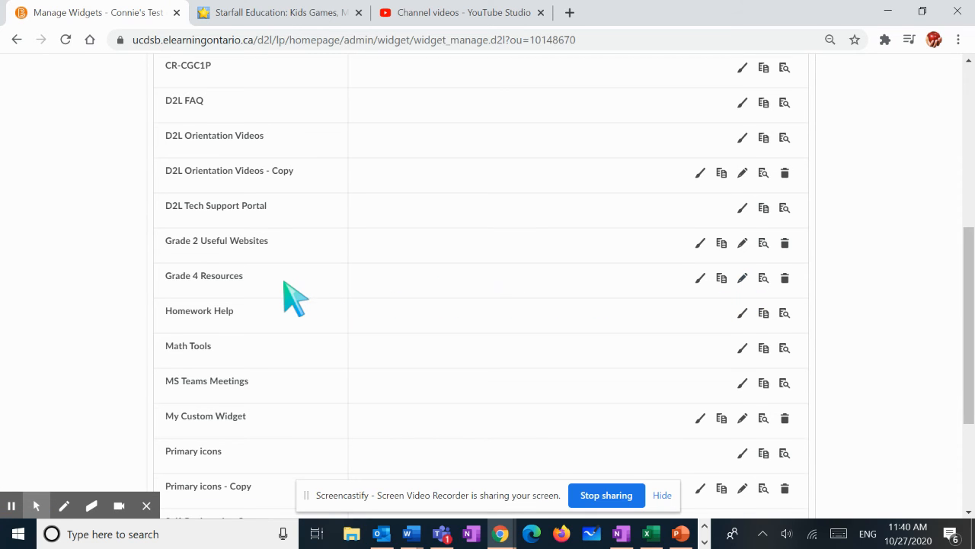
scroll(294, 298, "up", 5)
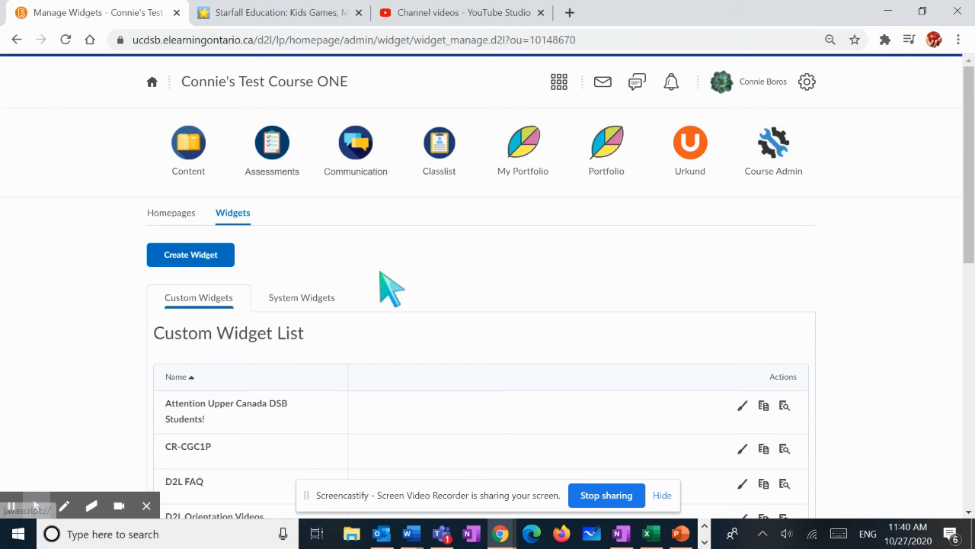
scroll(380, 272, "down", 1)
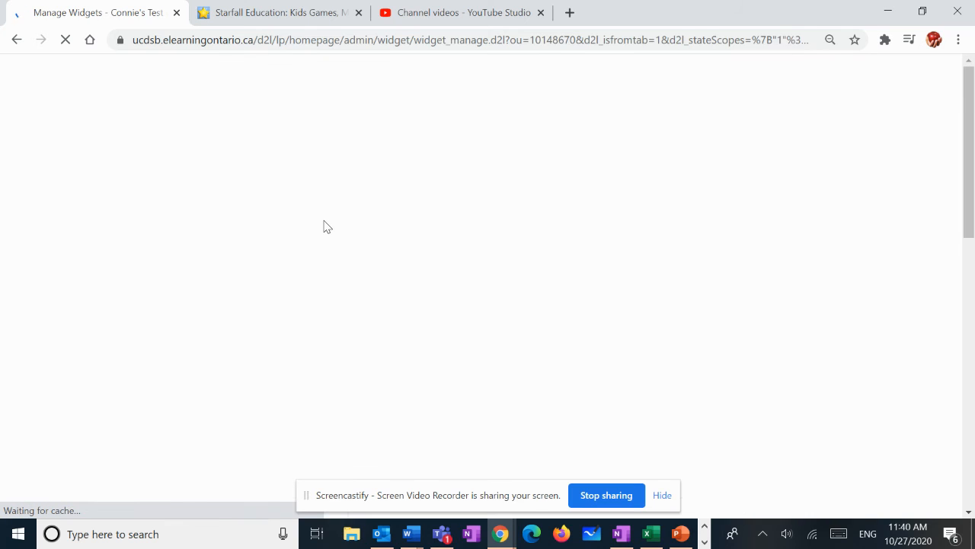
scroll(316, 326, "down", 1)
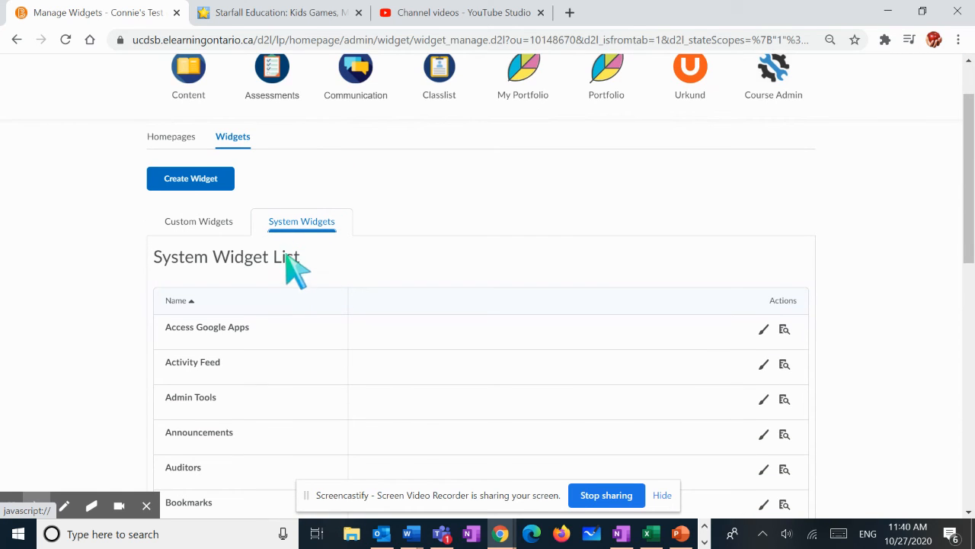
left_click(201, 227)
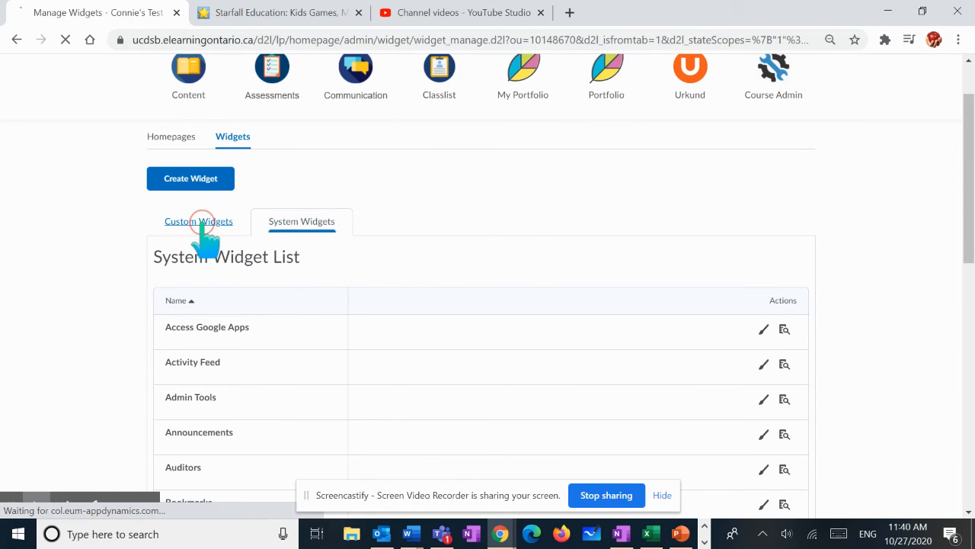
- Open the Grade 4 Resources custom widget for editing and show its content
scroll(320, 320, "down", 6)
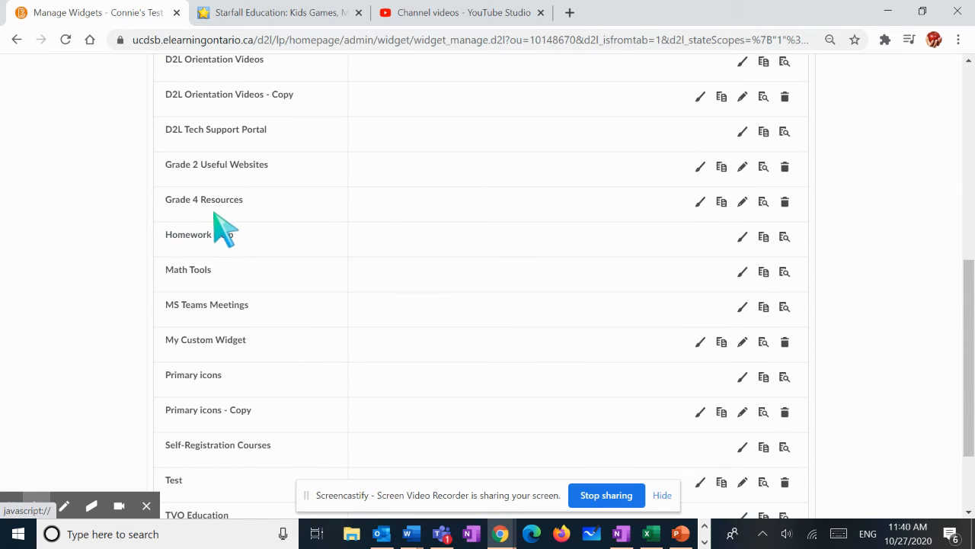
left_click(743, 202)
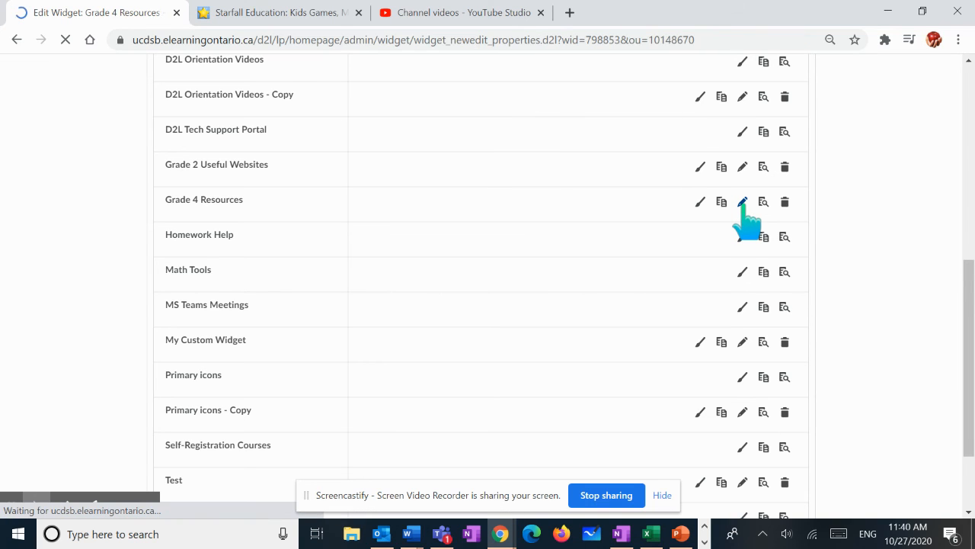
scroll(678, 297, "down", 2)
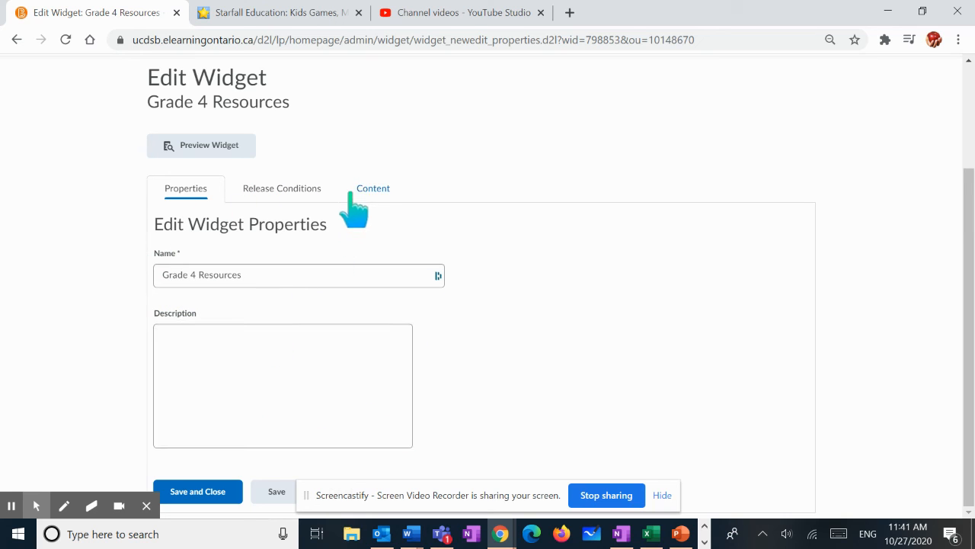
left_click(374, 188)
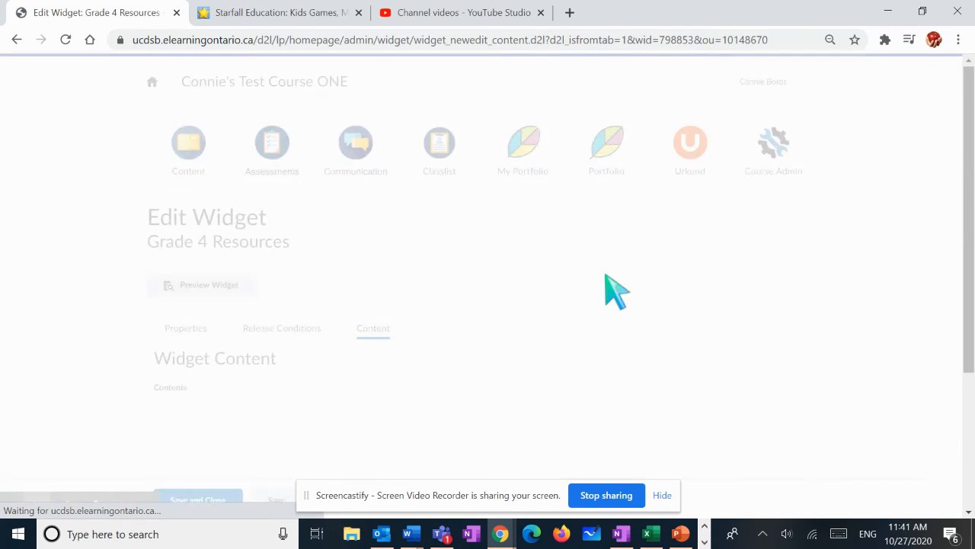
scroll(934, 297, "down", 3)
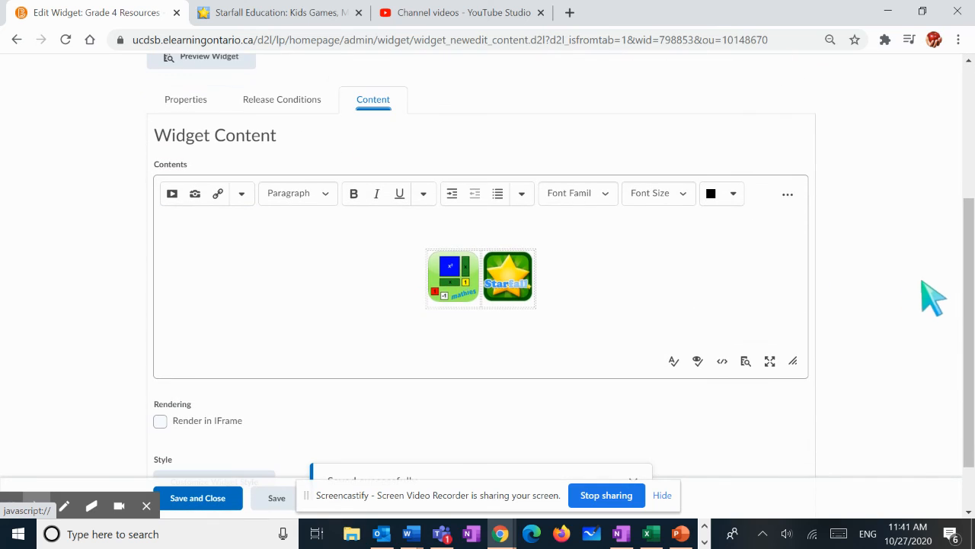
- Widen the two-cell table slightly to add space around the Mathies and Starfall icons, and deselect it
left_click(477, 294)
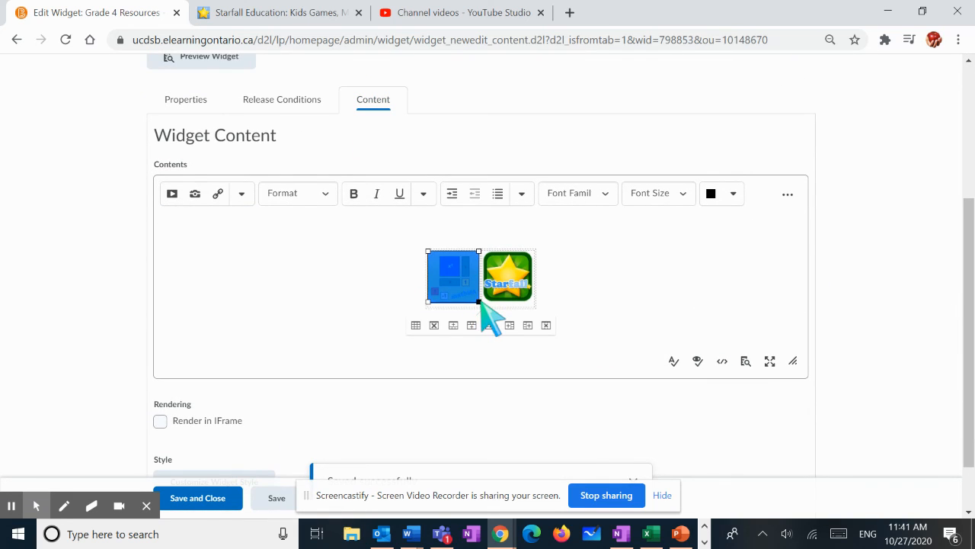
left_click(484, 305)
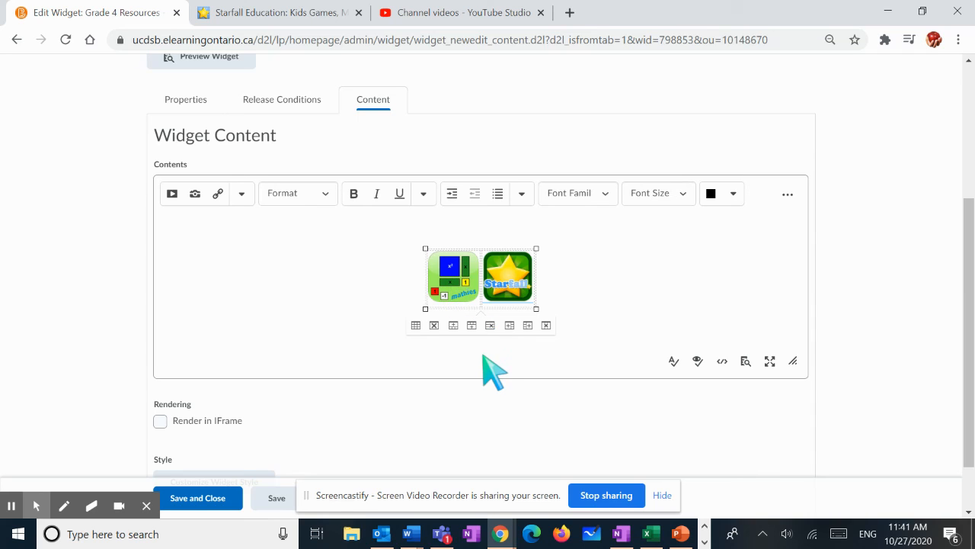
left_click_drag(537, 309, 556, 319)
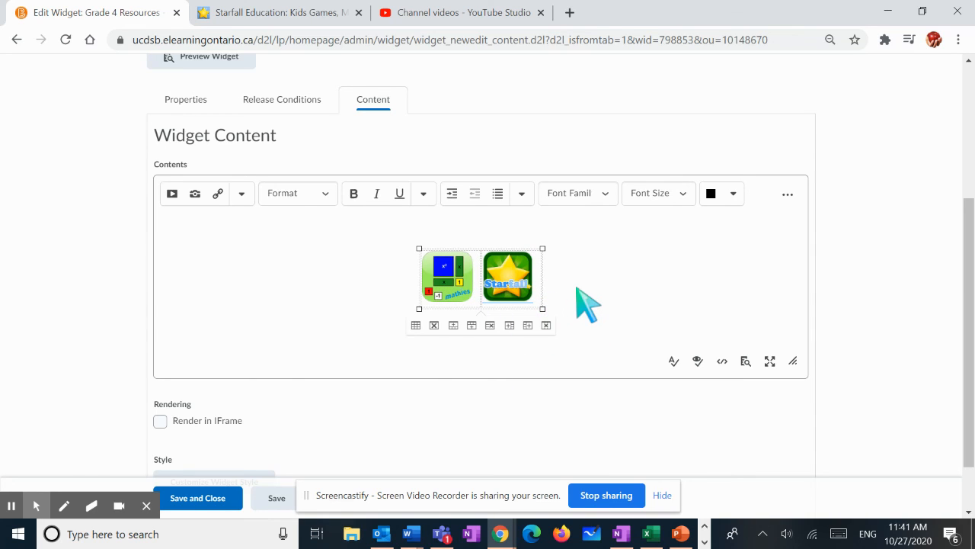
left_click(577, 289)
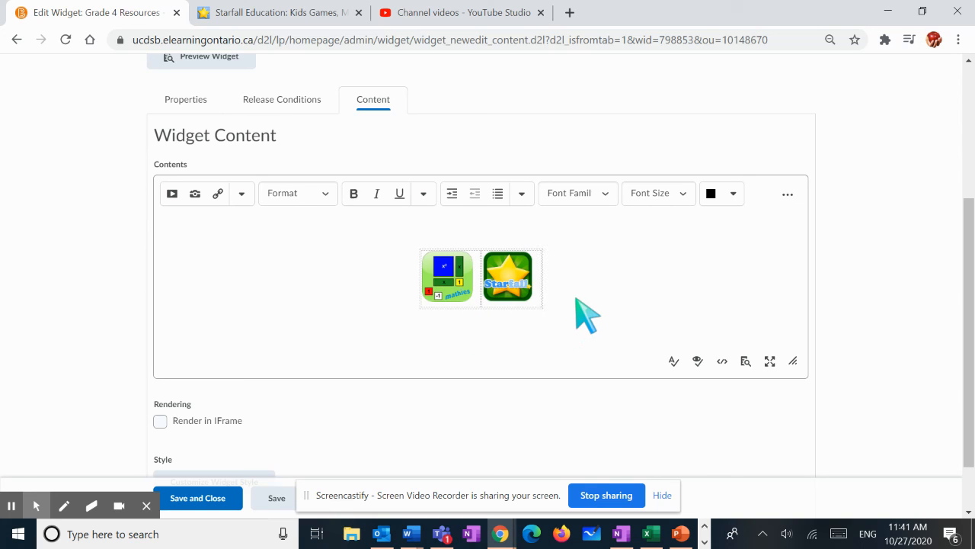